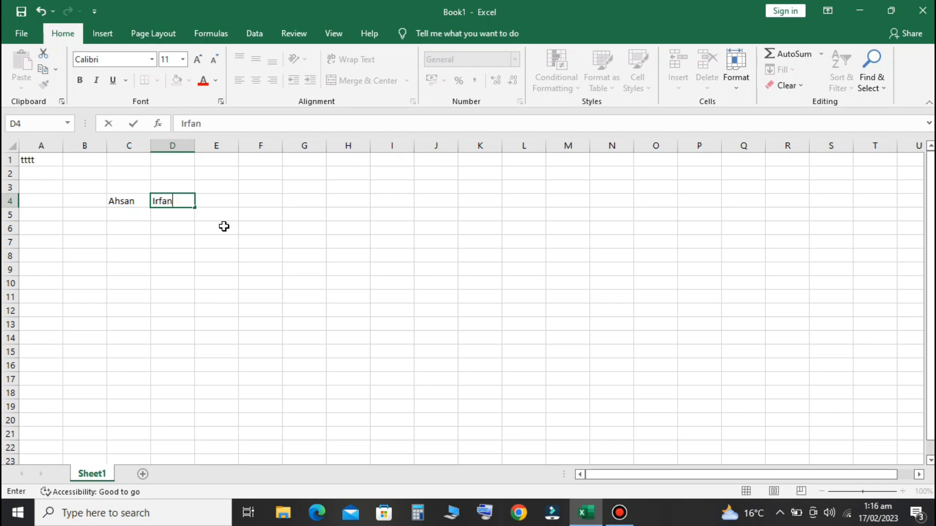
# Confirm the name in D4 and make both row-4 names in C4:D4 bold
pyautogui.press('Return')
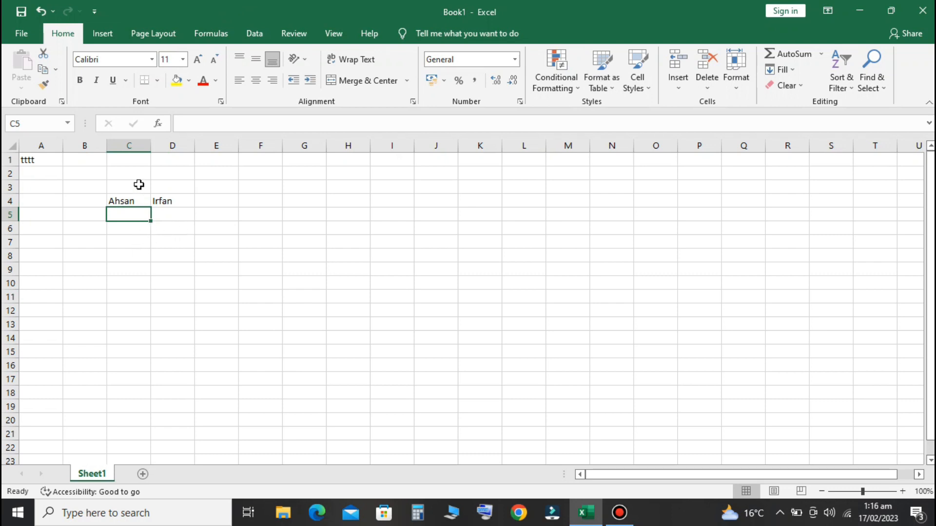
pyautogui.click(116, 201)
pyautogui.moveTo(131, 204); pyautogui.dragTo(166, 201)
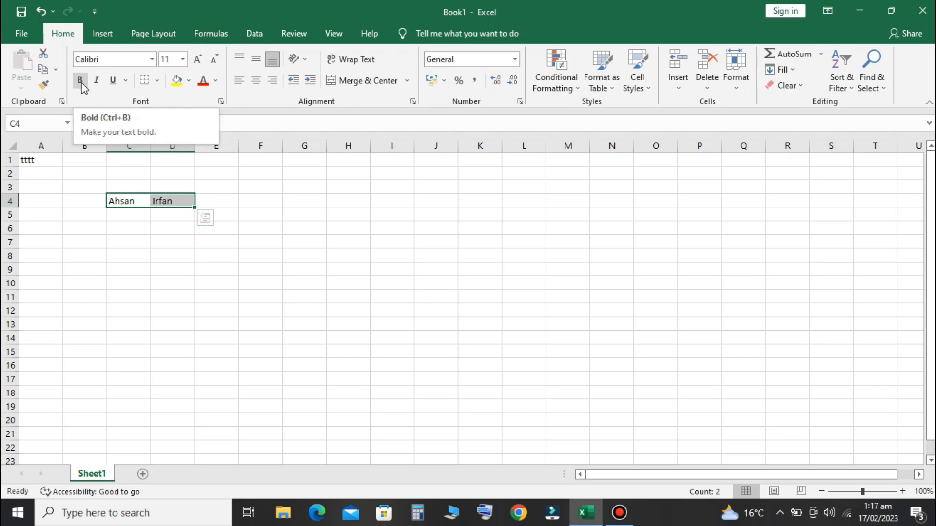
pyautogui.click(129, 238)
pyautogui.moveTo(117, 201); pyautogui.dragTo(168, 201)
pyautogui.click(80, 80)
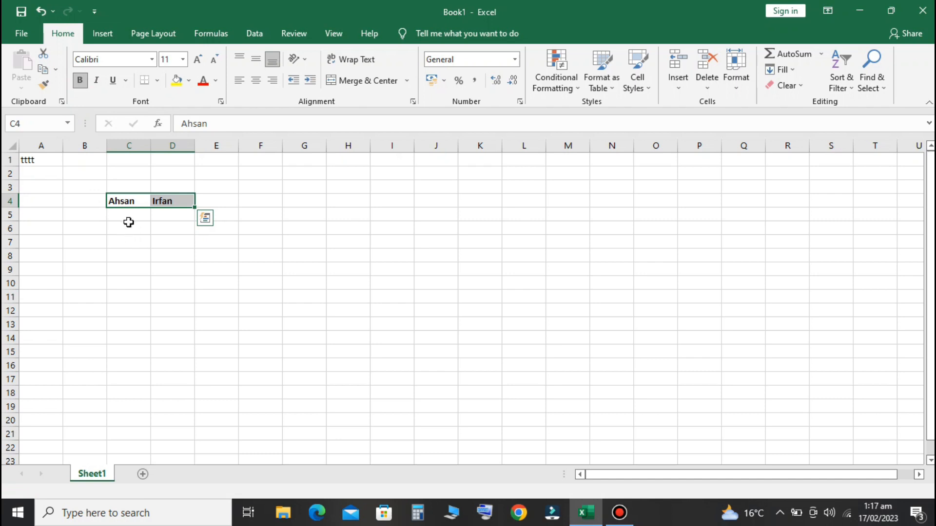
# Type a bold text entry into cell C7
pyautogui.click(125, 200)
pyautogui.moveTo(125, 200); pyautogui.dragTo(173, 200)
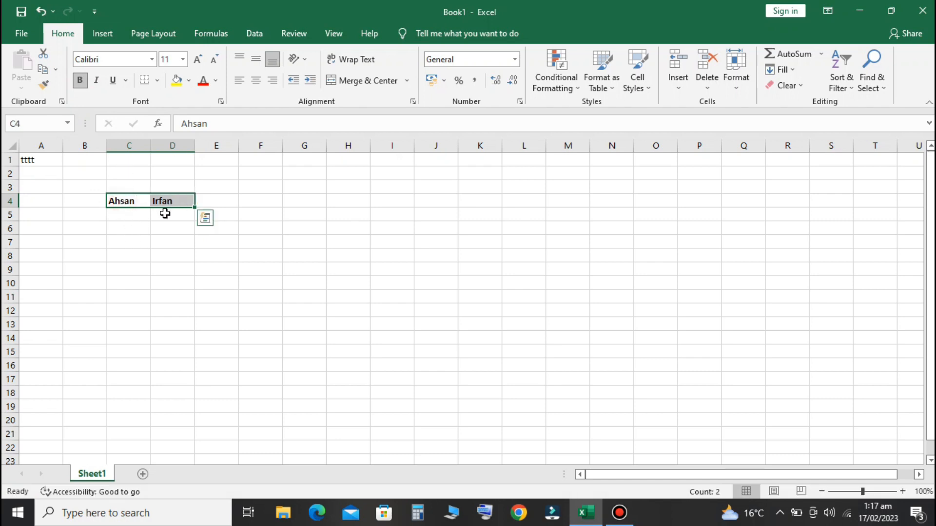
pyautogui.click(125, 242)
pyautogui.click(80, 83)
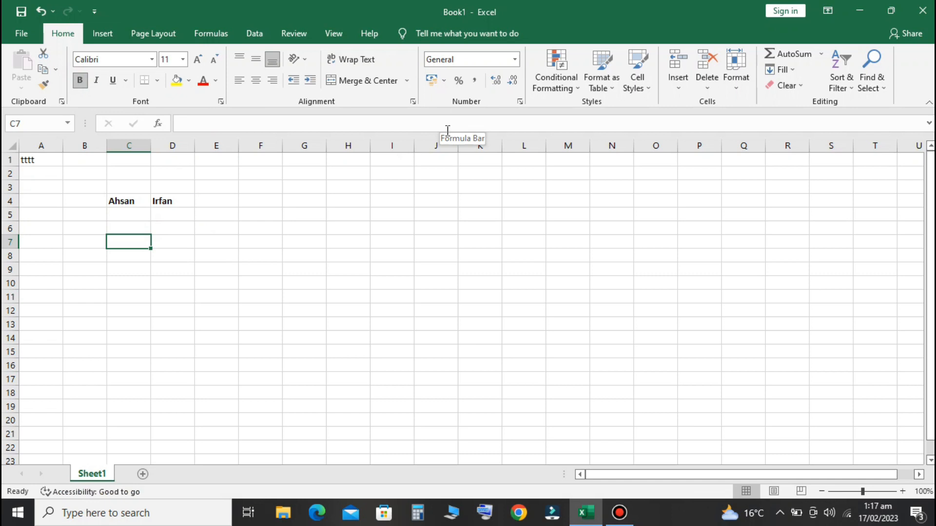
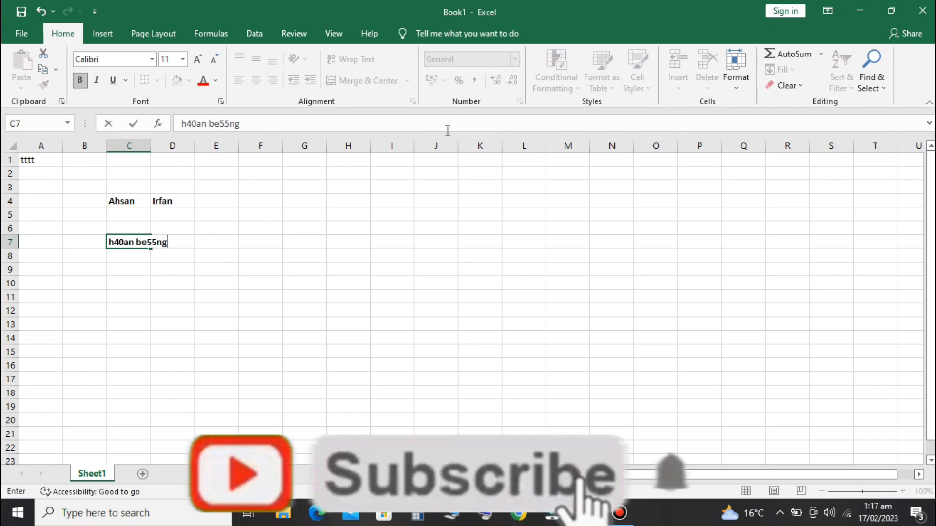
pyautogui.press('Return')
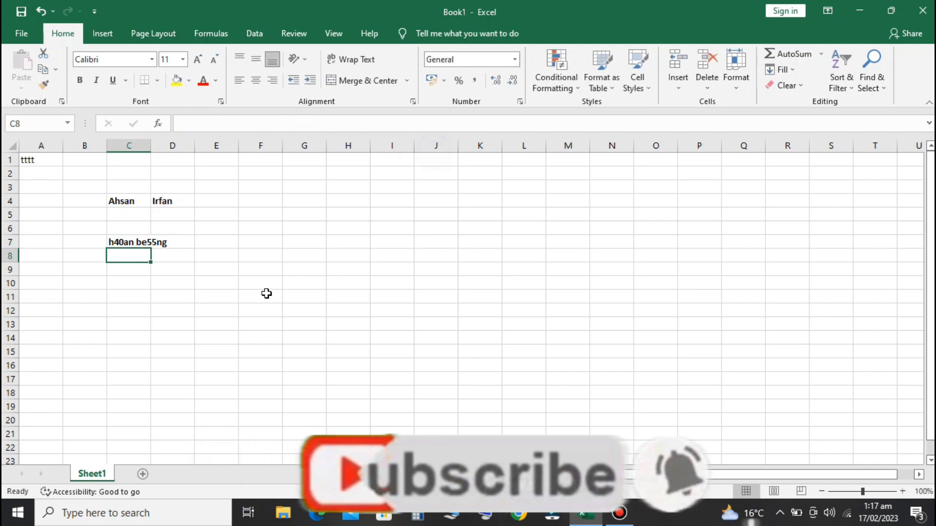
# Try Italic and Underline on the name in C4, toggling each on and off
pyautogui.click(267, 293)
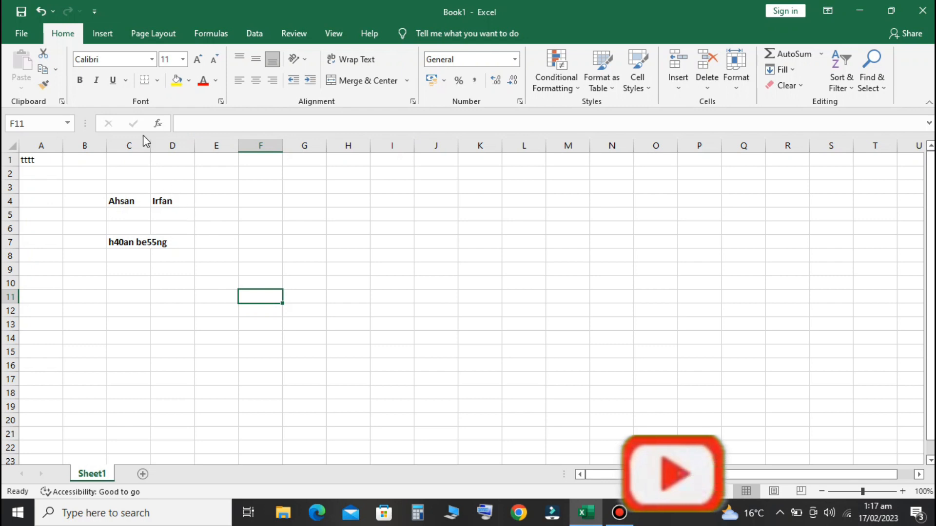
pyautogui.click(121, 283)
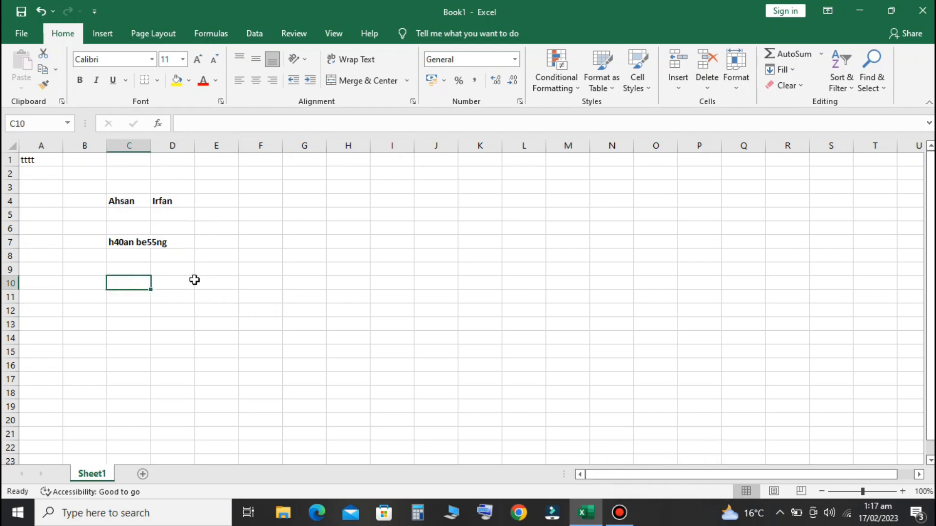
pyautogui.click(121, 201)
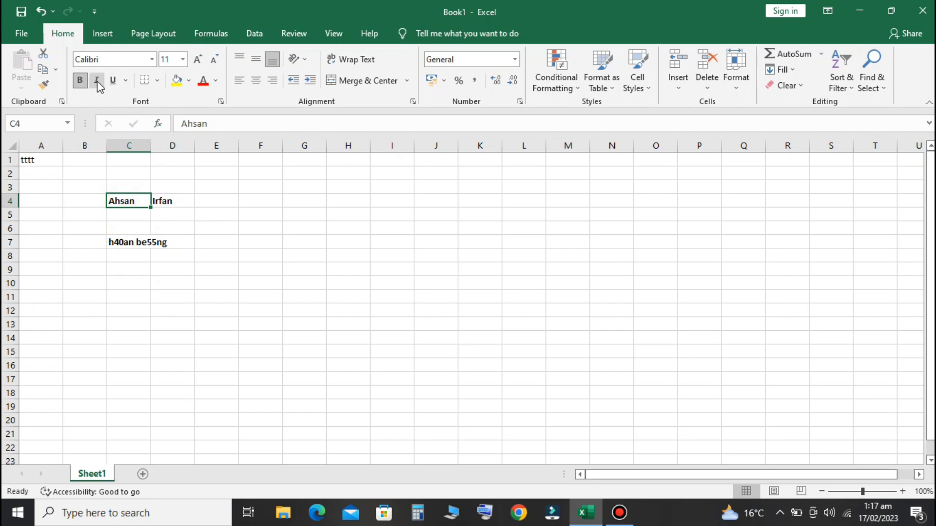
pyautogui.click(97, 81)
pyautogui.click(98, 81)
pyautogui.click(97, 81)
pyautogui.click(97, 81)
pyautogui.click(113, 82)
pyautogui.click(113, 81)
# Apply All Borders to the range G5:L17
pyautogui.click(157, 81)
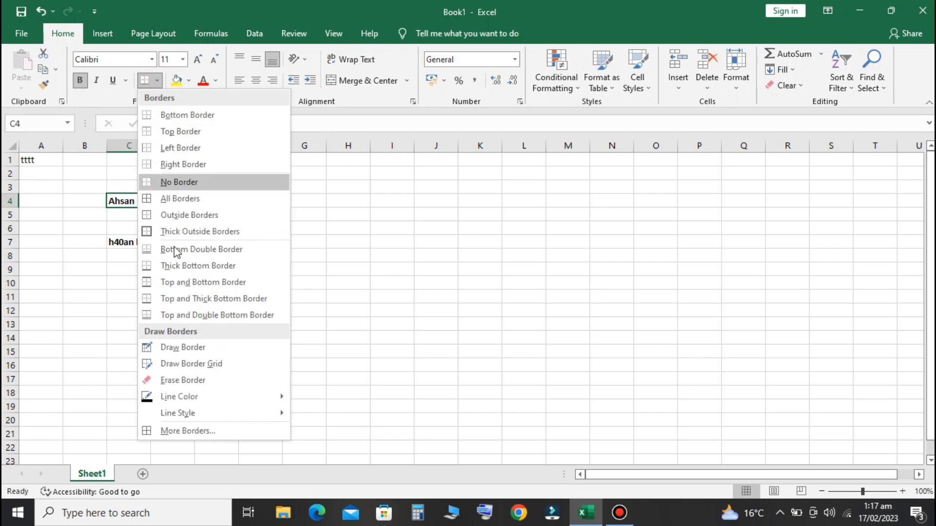
pyautogui.click(185, 215)
pyautogui.click(295, 217)
pyautogui.moveTo(295, 217)
pyautogui.mouseDown()
pyautogui.moveTo(407, 351)
pyautogui.moveTo(535, 376)
pyautogui.mouseUp()
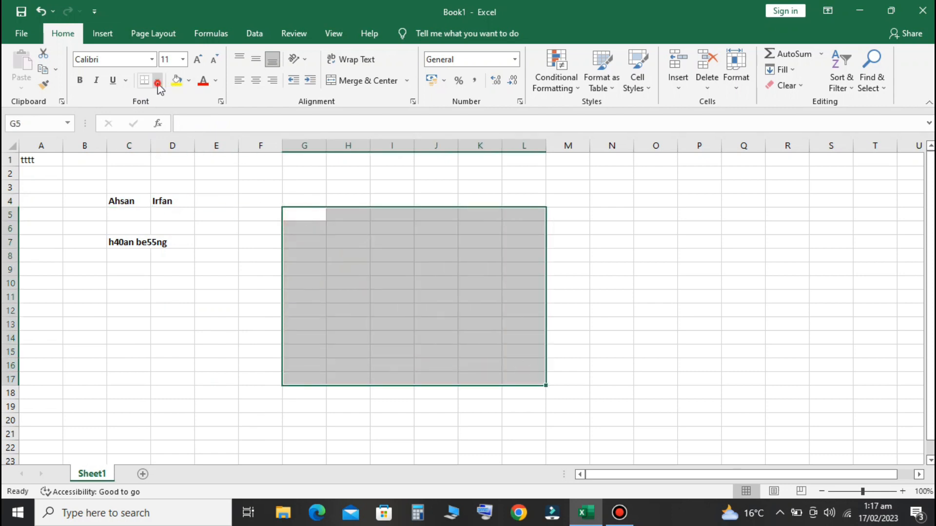
pyautogui.click(157, 80)
pyautogui.click(173, 200)
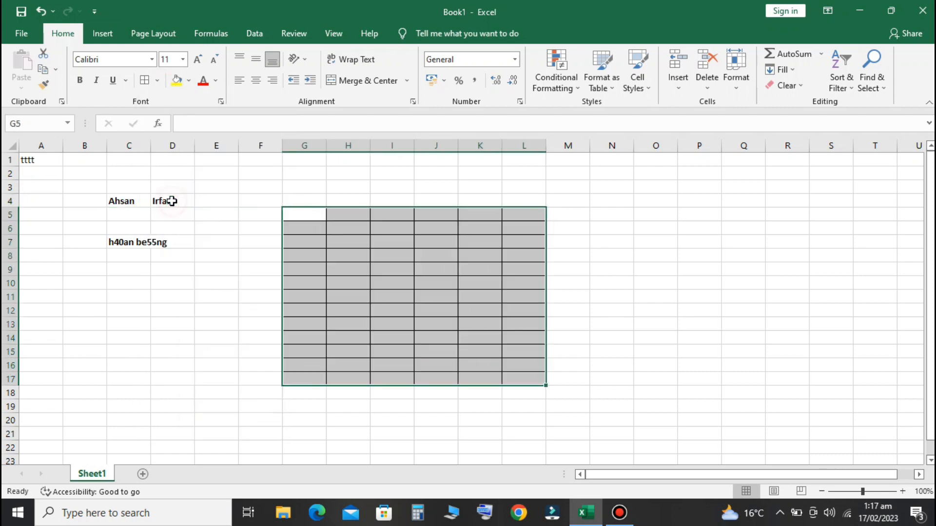
pyautogui.click(598, 299)
# Add a Thick Outside Border around G5:L17
pyautogui.moveTo(294, 220)
pyautogui.mouseDown()
pyautogui.moveTo(312, 265)
pyautogui.moveTo(428, 372)
pyautogui.moveTo(525, 396)
pyautogui.moveTo(528, 381)
pyautogui.mouseUp()
pyautogui.click(158, 82)
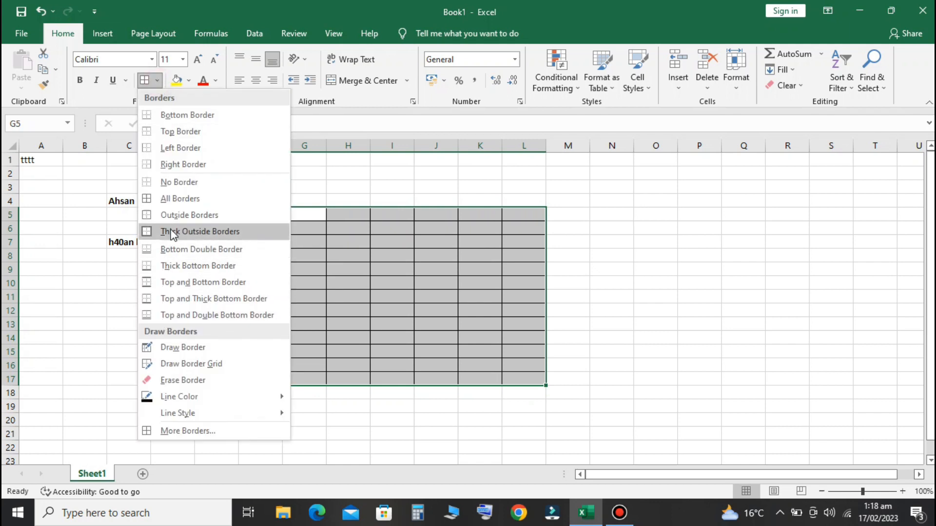
pyautogui.click(172, 232)
pyautogui.click(615, 341)
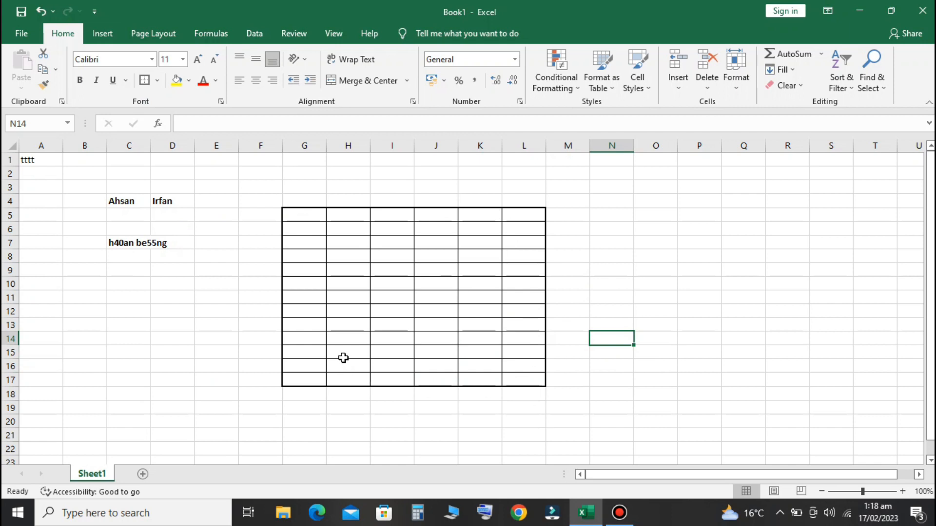
pyautogui.click(308, 215)
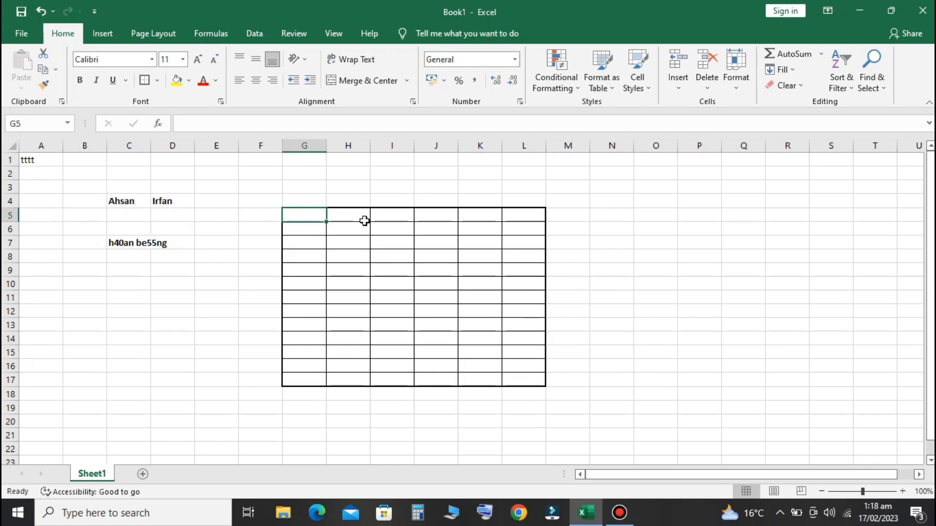
# Enter the header 'S no' in G5, correcting the stray typo
pyautogui.write('S')
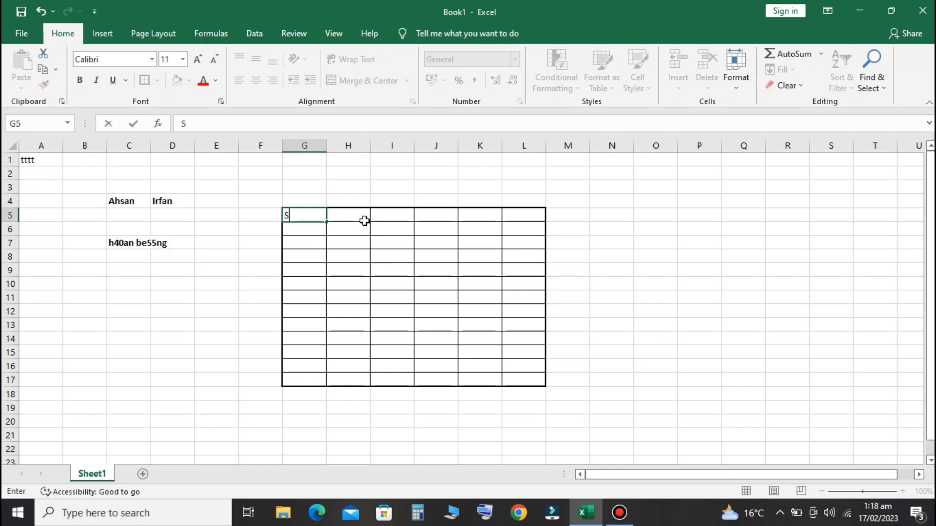
pyautogui.write(' n6')
pyautogui.click(365, 220)
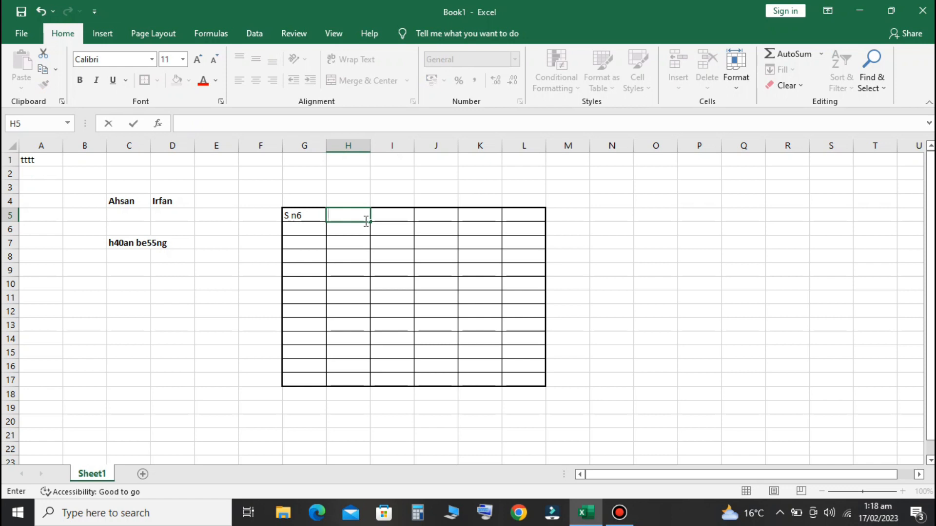
pyautogui.press('Left')
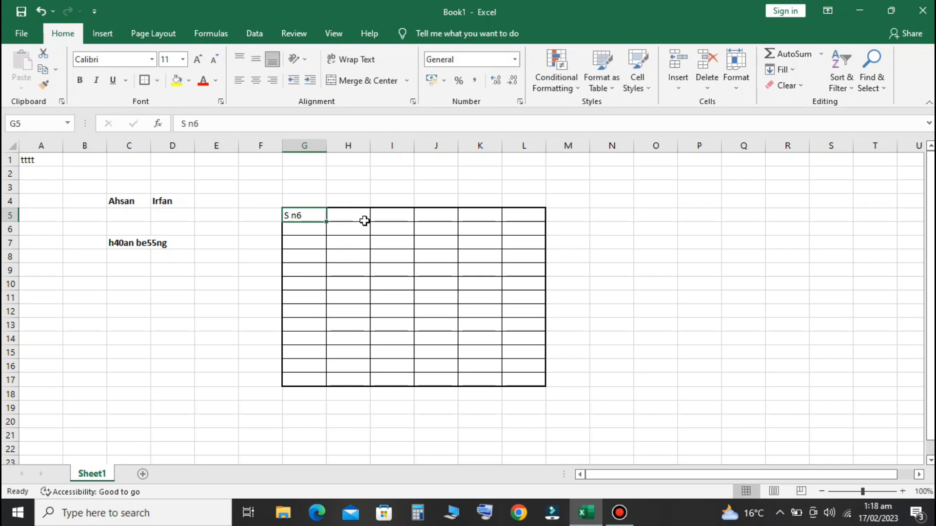
pyautogui.press('F2')
pyautogui.press('BackSpace')
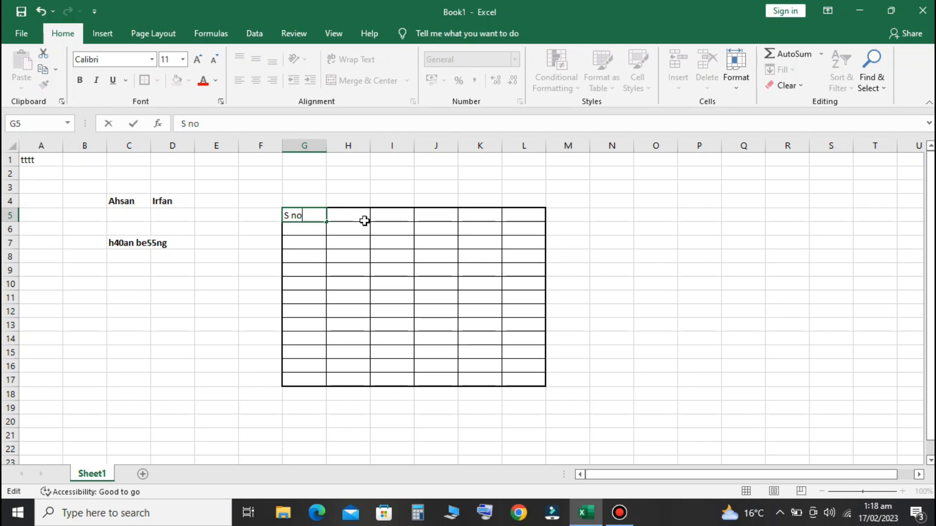
pyautogui.click(364, 221)
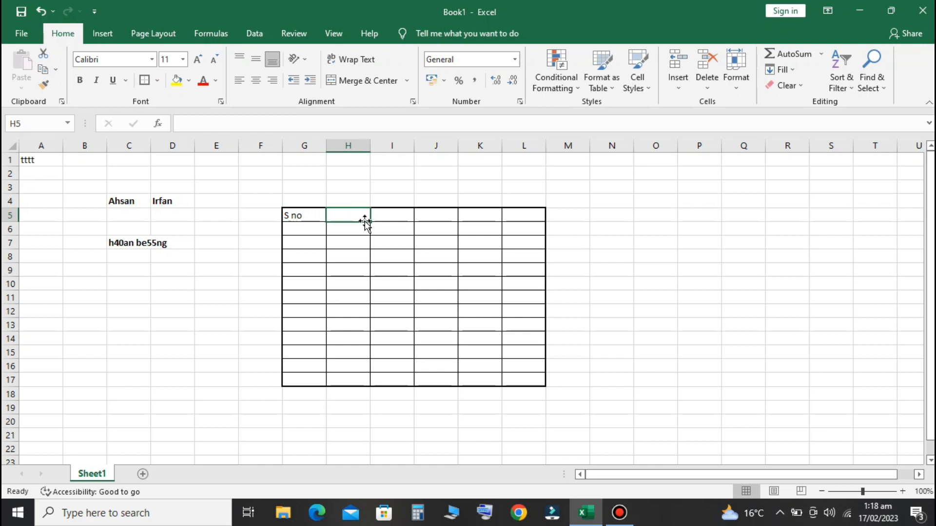
# Enter the headers Desc, Date, Amount and Comment in H5:K5
pyautogui.write('Desc')
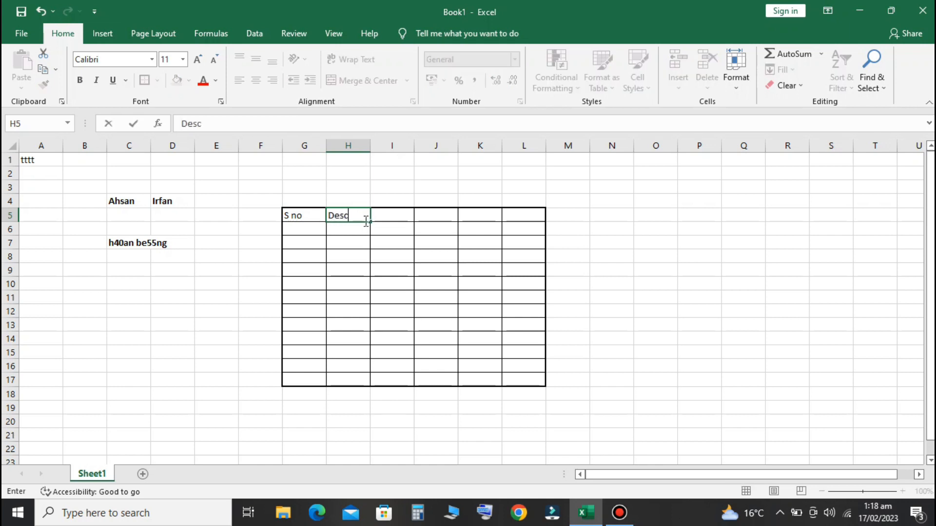
pyautogui.press('Tab')
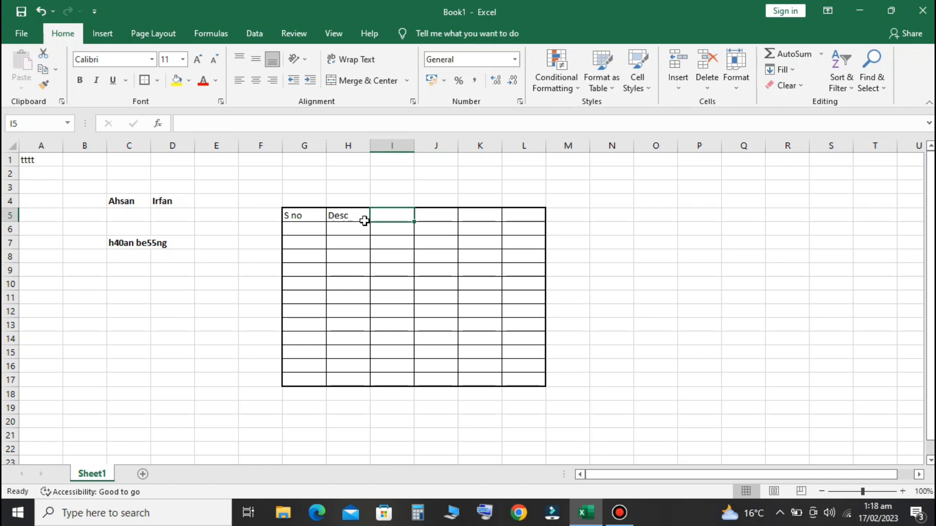
pyautogui.write('Date')
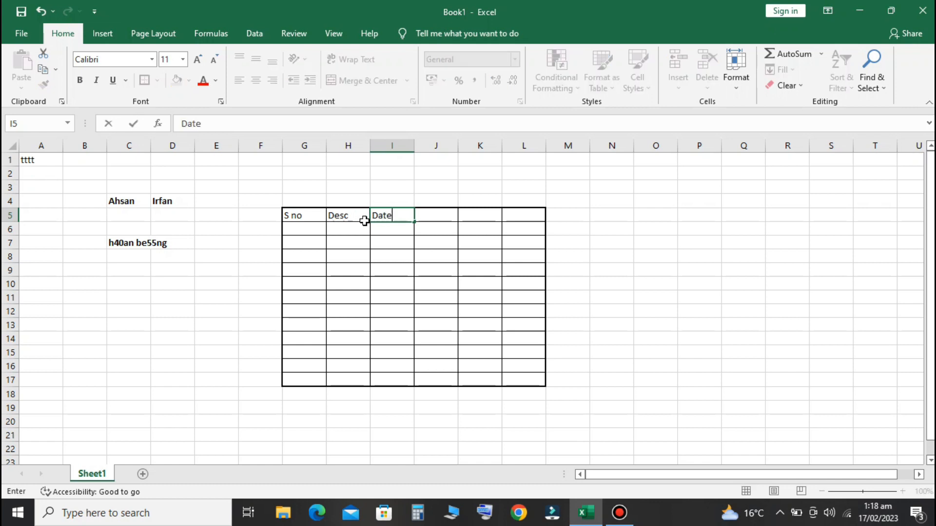
pyautogui.press('Tab')
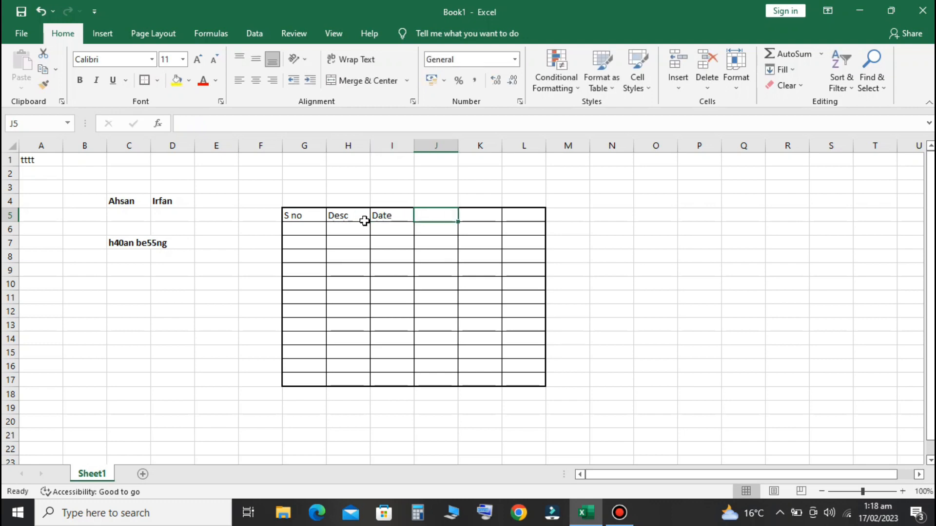
pyautogui.write('Amoun')
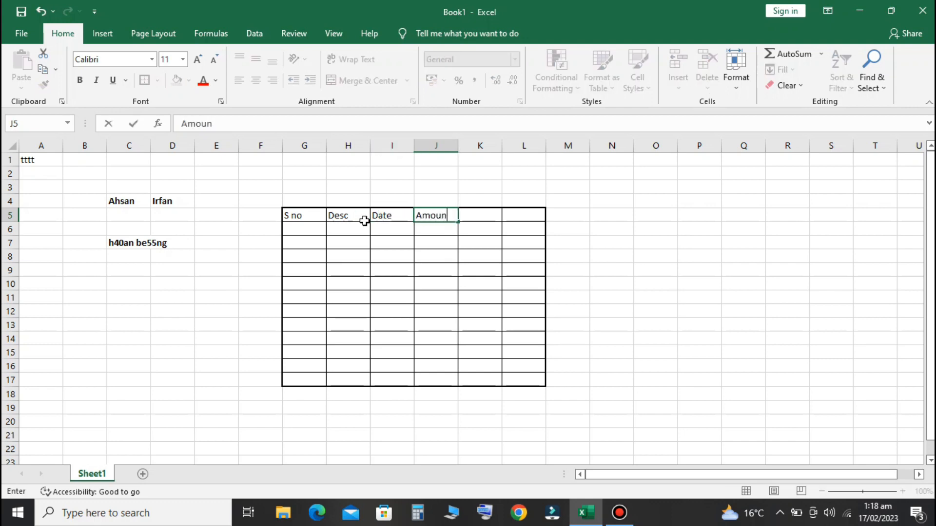
pyautogui.write('t')
pyautogui.press('Tab')
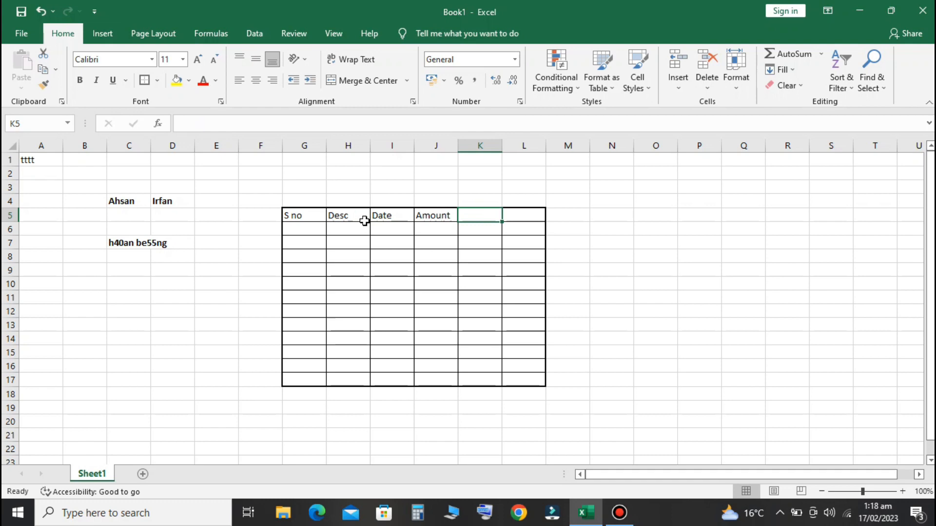
pyautogui.write('Comment')
pyautogui.press('Tab')
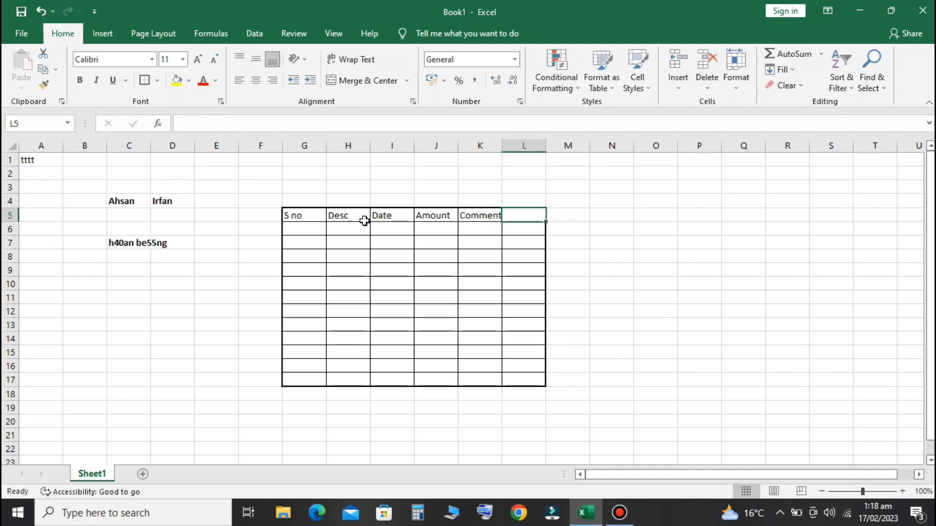
pyautogui.click(315, 219)
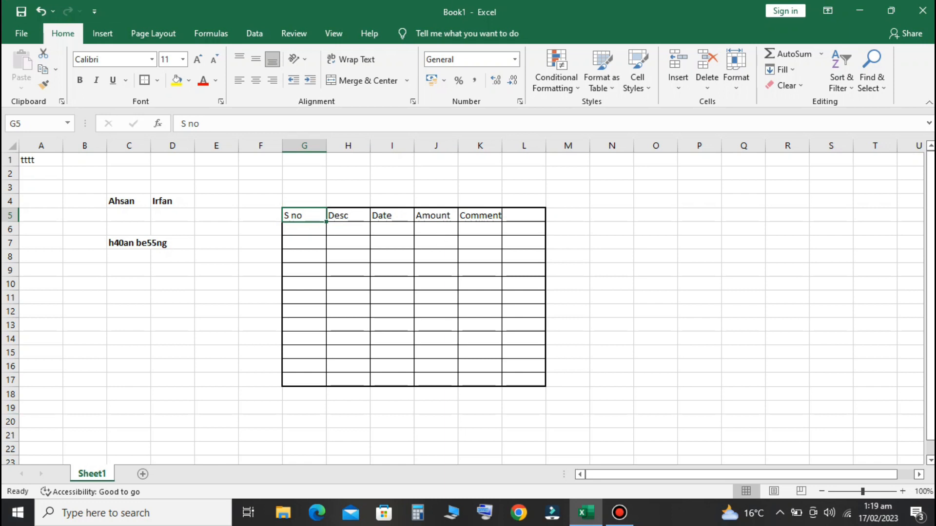
# Make the header row G5:L5 bold and increase its font size to 14
pyautogui.click(484, 244)
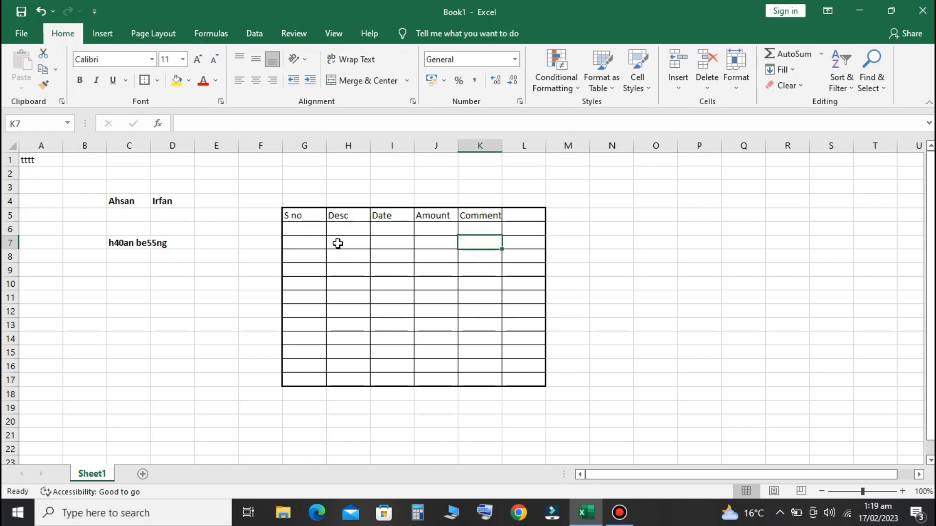
pyautogui.moveTo(297, 212); pyautogui.dragTo(529, 378)
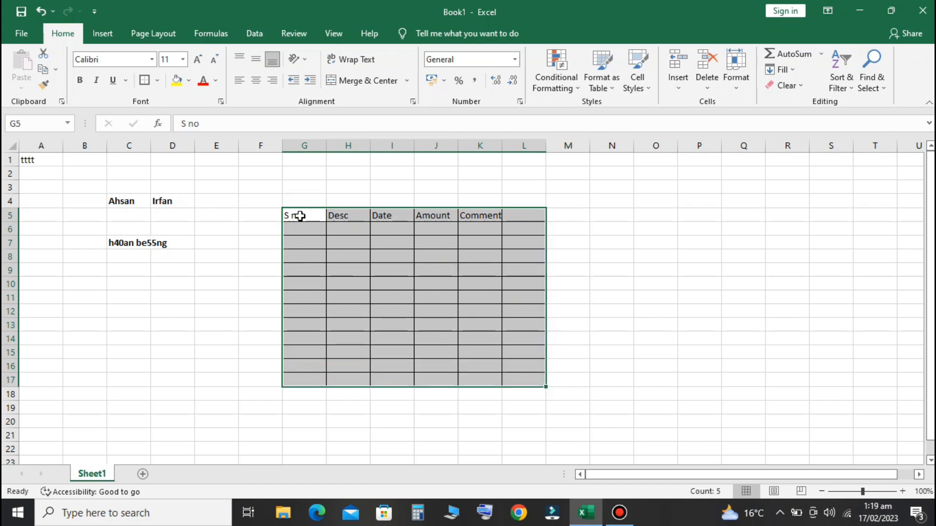
pyautogui.moveTo(300, 218); pyautogui.dragTo(541, 378)
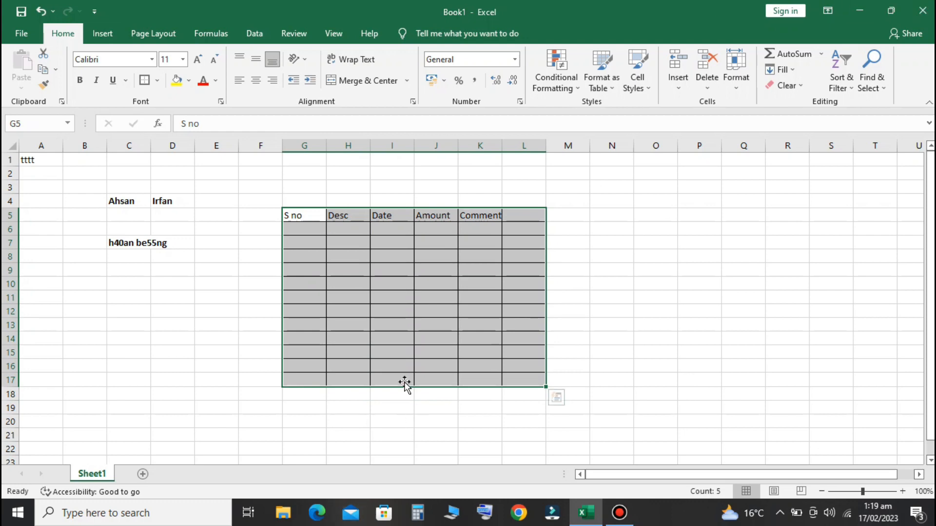
pyautogui.click(308, 242)
pyautogui.moveTo(298, 214); pyautogui.dragTo(538, 219)
pyautogui.click(80, 81)
pyautogui.click(197, 61)
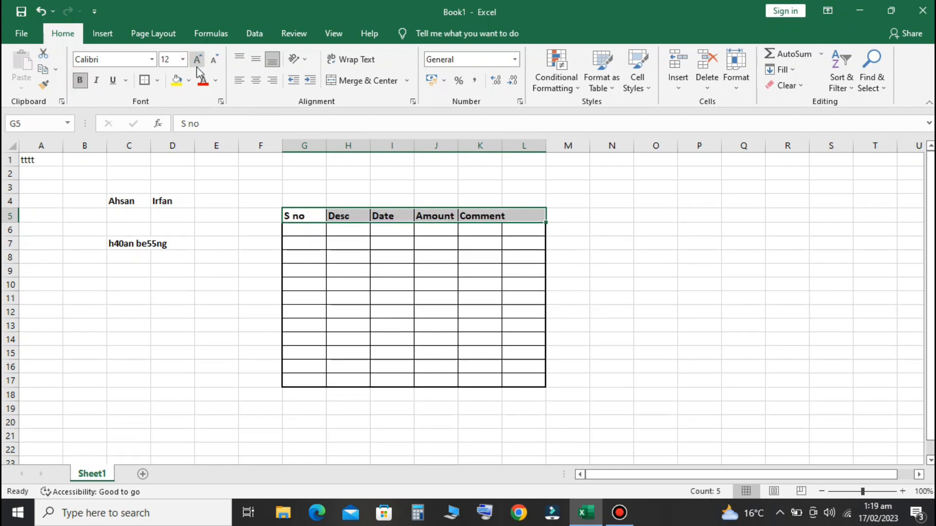
pyautogui.click(197, 61)
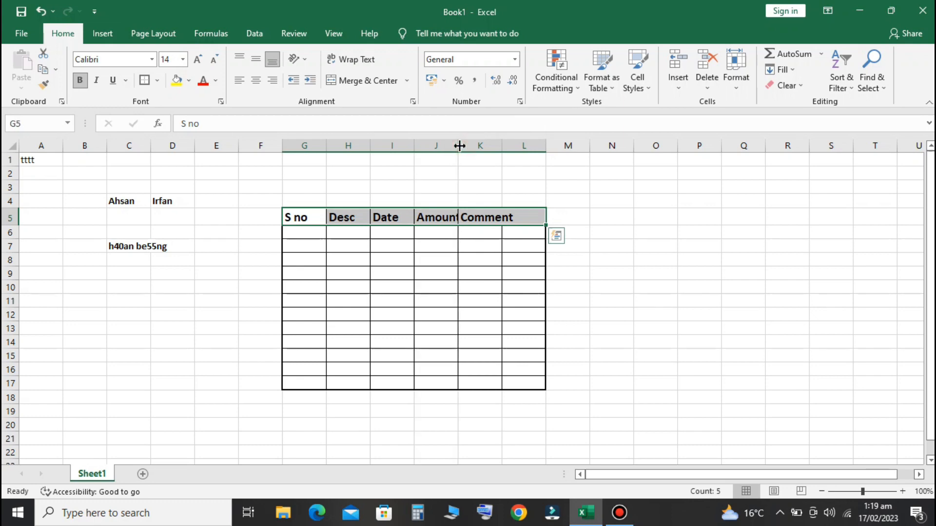
# Autofit columns J and K so Amount and Comment fit fully
pyautogui.doubleClick(460, 145)
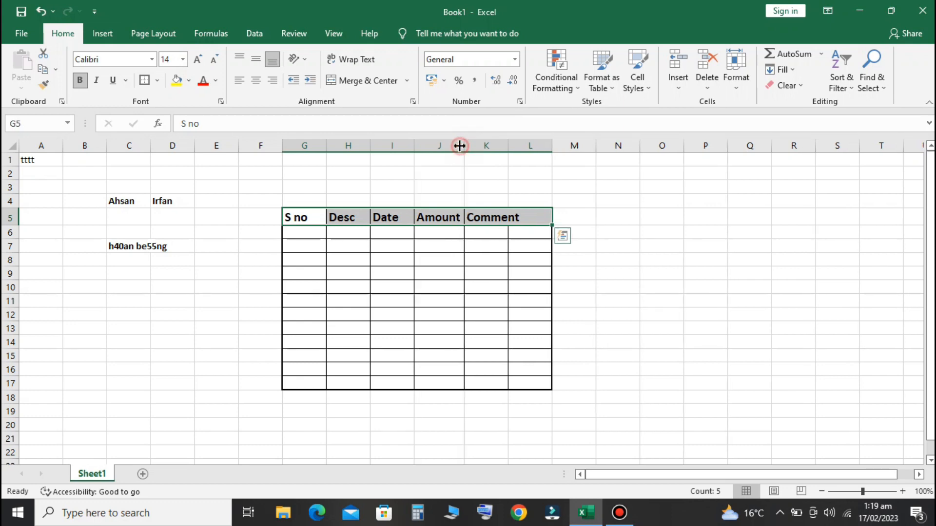
pyautogui.doubleClick(513, 141)
pyautogui.click(420, 257)
pyautogui.moveTo(290, 218); pyautogui.dragTo(534, 212)
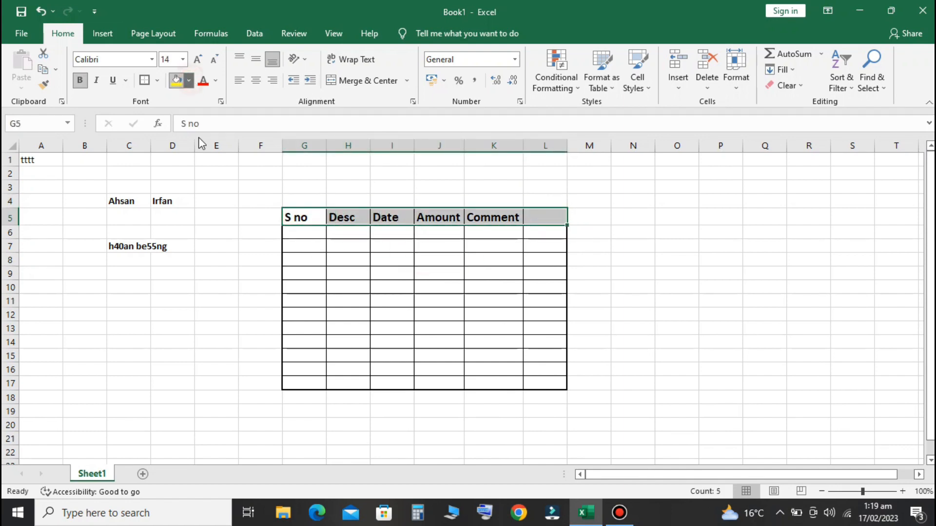
pyautogui.click(190, 82)
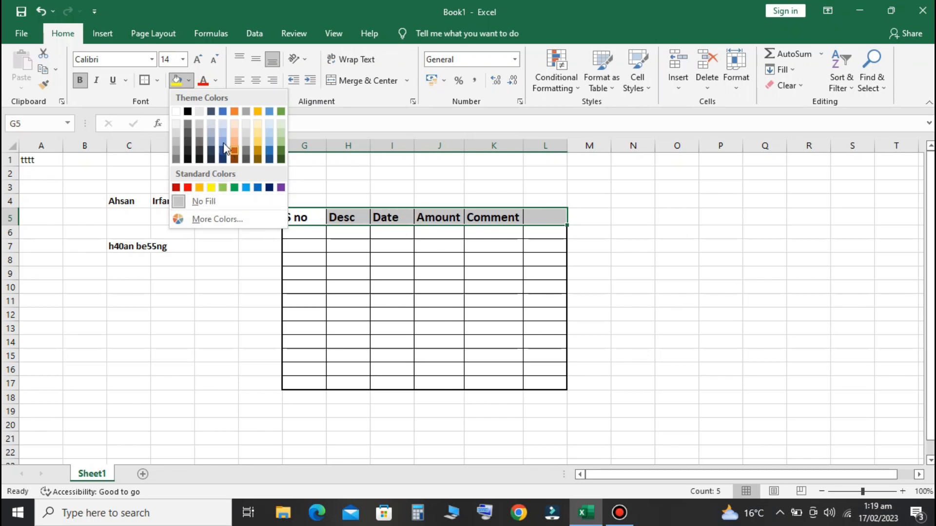
# Fill the header row G5:L5 black and set its font colour to white
pyautogui.click(188, 112)
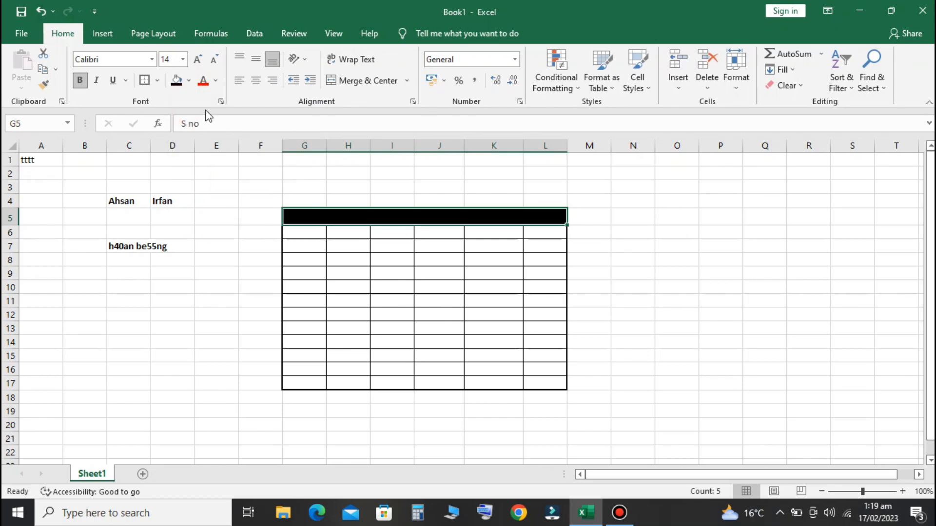
pyautogui.click(215, 82)
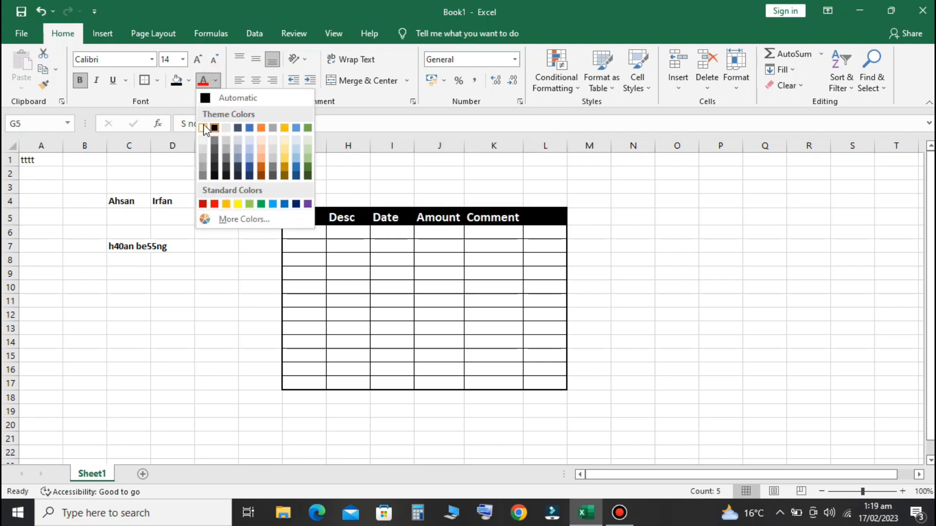
pyautogui.click(203, 128)
pyautogui.click(618, 244)
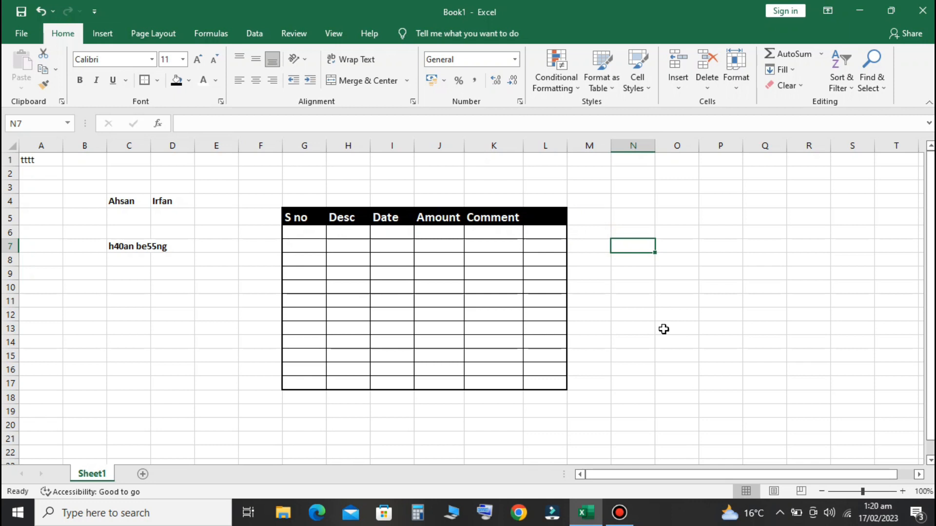
# Delete the contents of B3:D7, removing the row-4 names and the C7 entry
pyautogui.moveTo(97, 194); pyautogui.dragTo(253, 290)
pyautogui.click(78, 180)
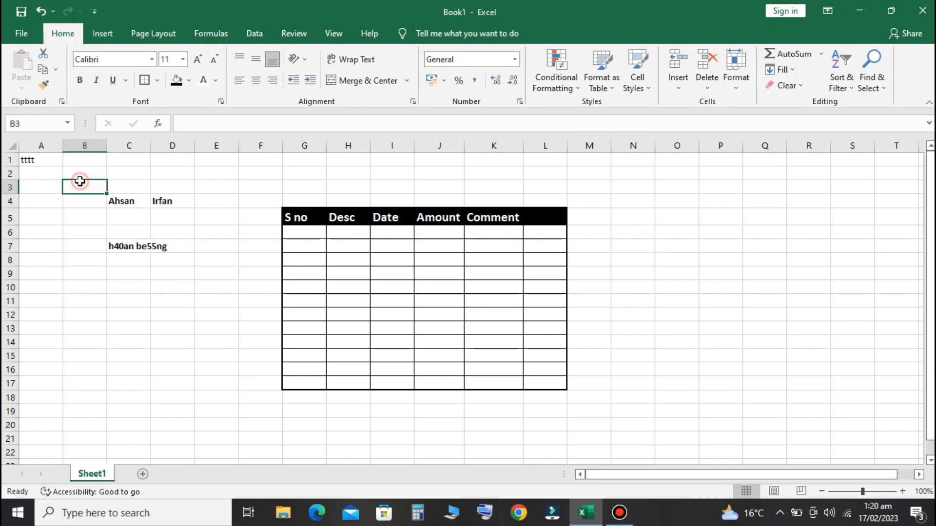
pyautogui.moveTo(84, 184); pyautogui.dragTo(180, 249)
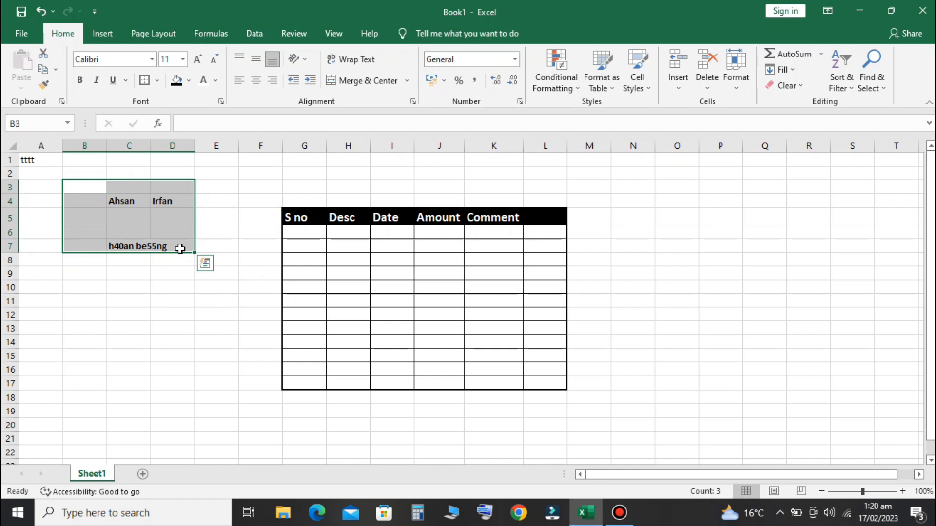
pyautogui.press('Delete')
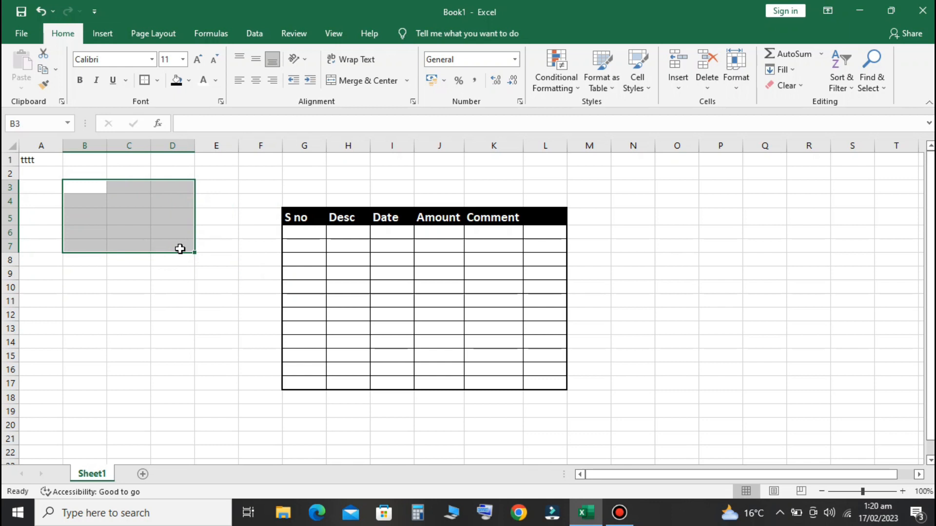
pyautogui.click(233, 275)
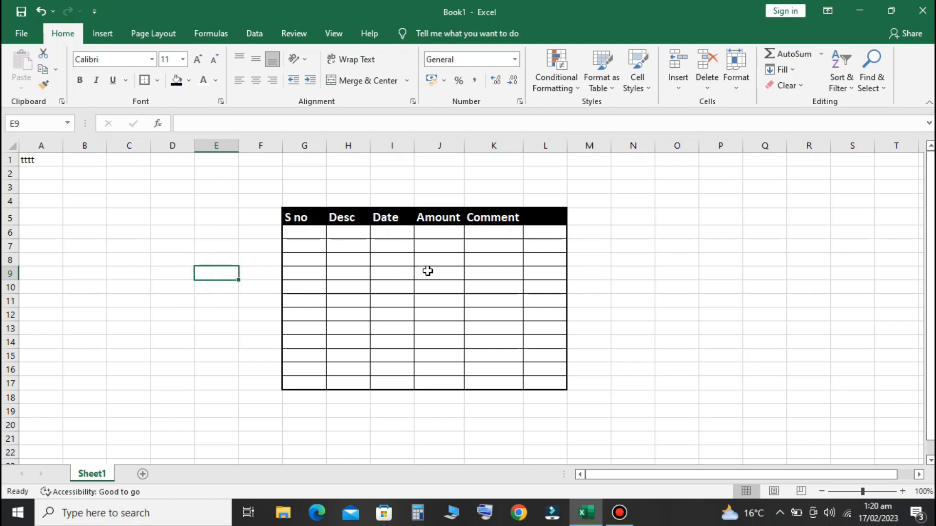
# Fill the S no data cells G6:G17 yellow
pyautogui.click(308, 233)
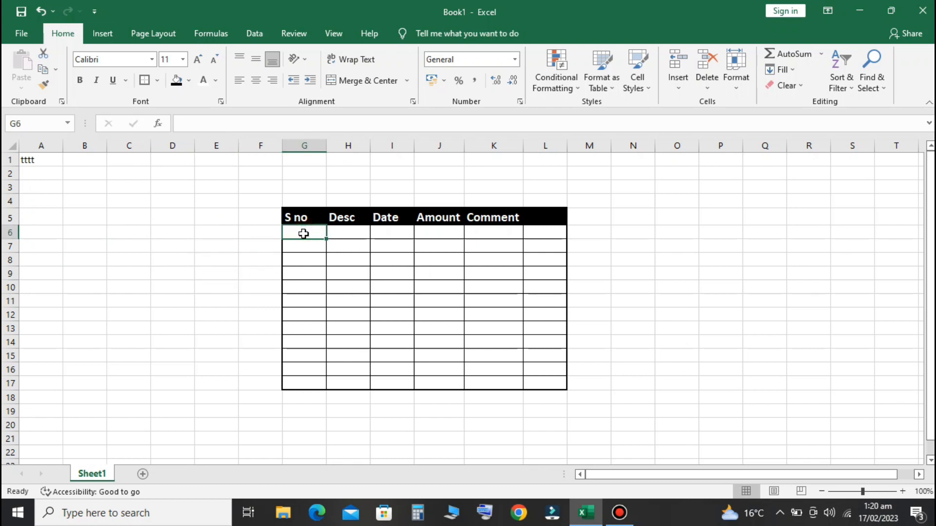
pyautogui.click(299, 249)
pyautogui.click(300, 259)
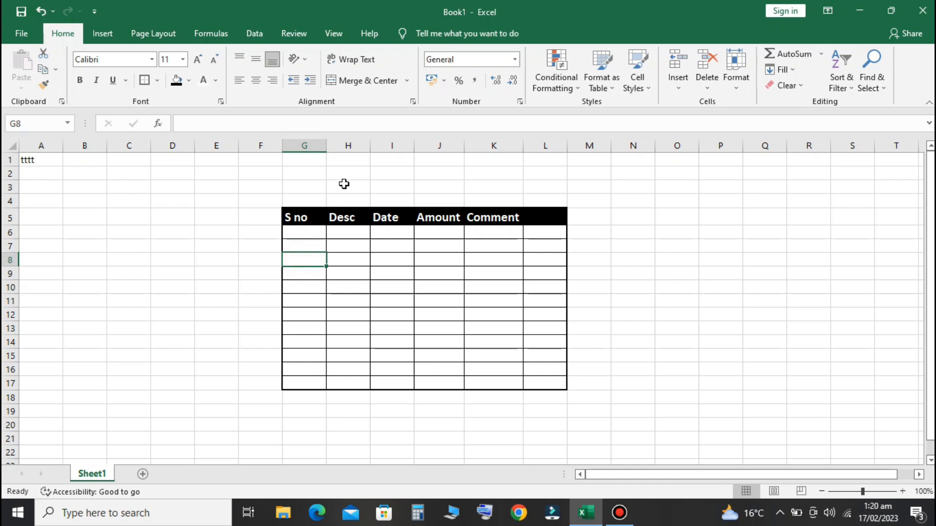
pyautogui.moveTo(309, 235); pyautogui.dragTo(319, 390)
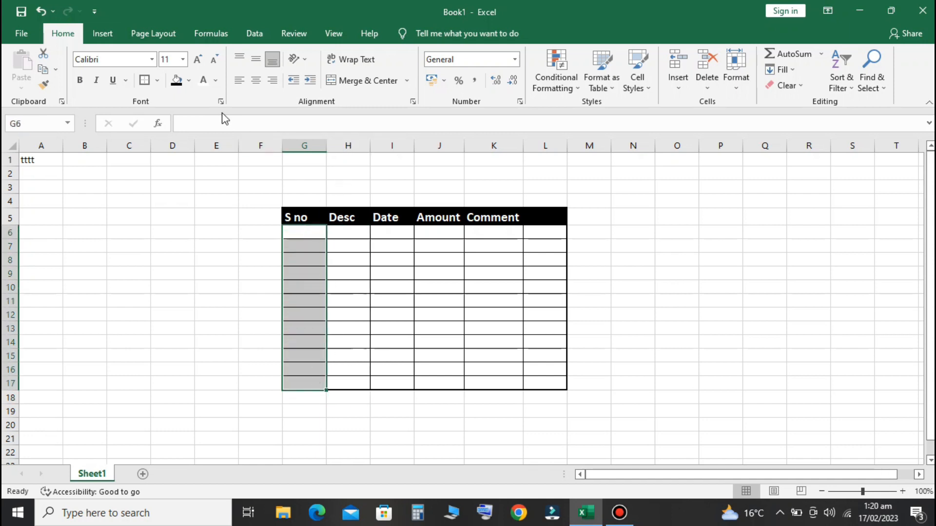
pyautogui.click(188, 80)
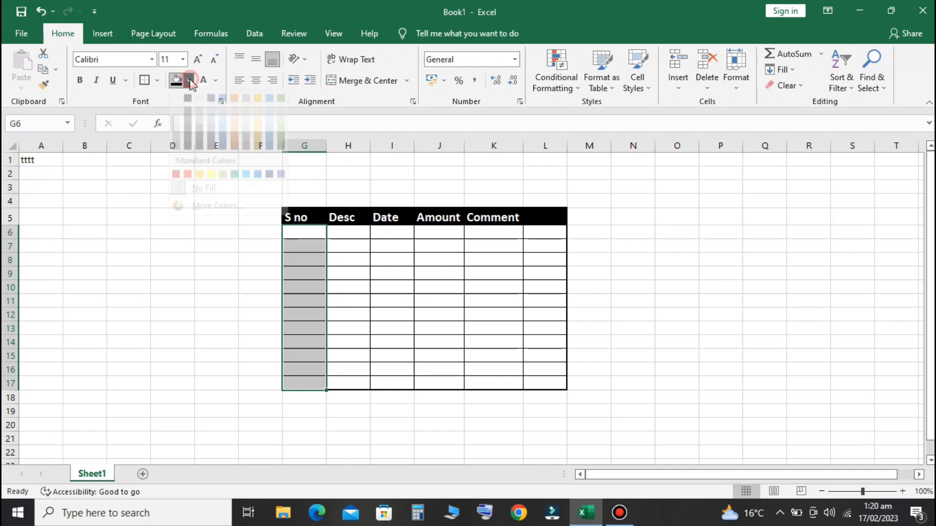
pyautogui.click(205, 186)
# Fill the Desc column green, Date column blue and Amount column orange
pyautogui.moveTo(353, 232); pyautogui.dragTo(364, 379)
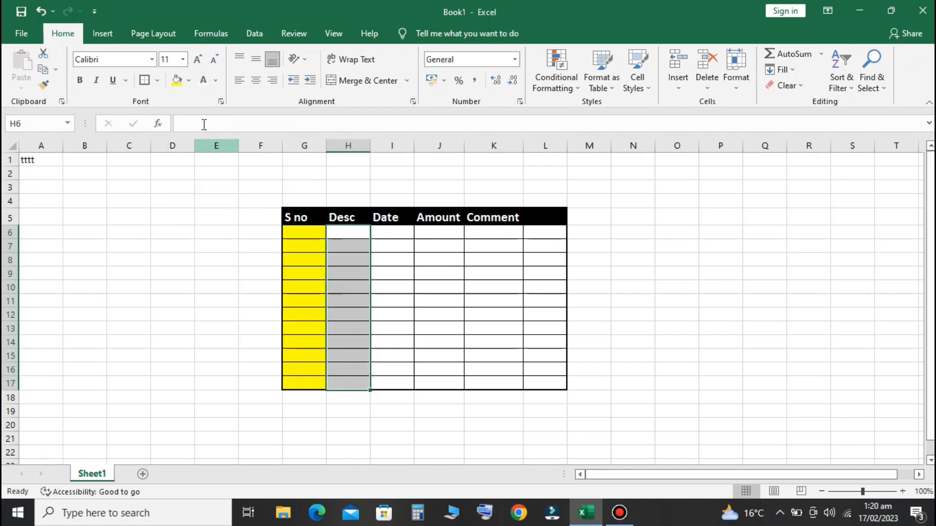
pyautogui.click(188, 80)
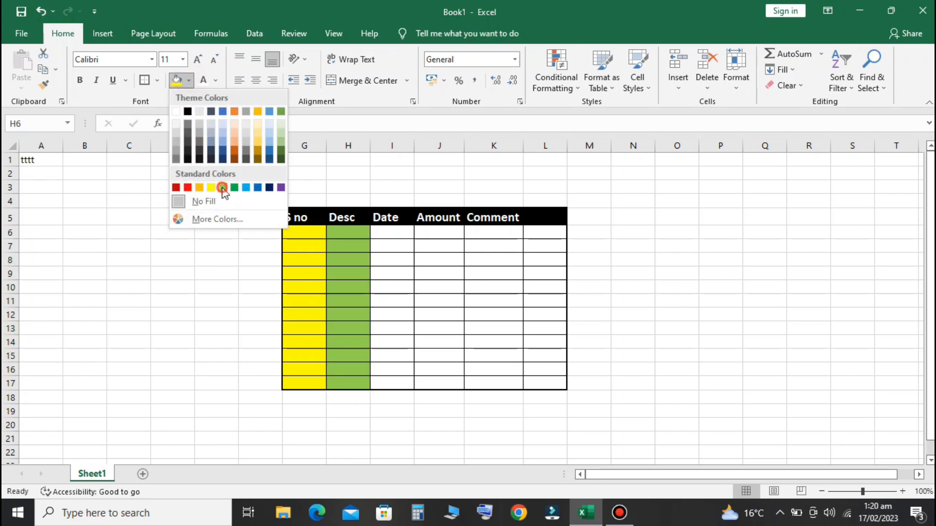
pyautogui.click(223, 188)
pyautogui.moveTo(388, 233); pyautogui.dragTo(390, 384)
pyautogui.click(188, 81)
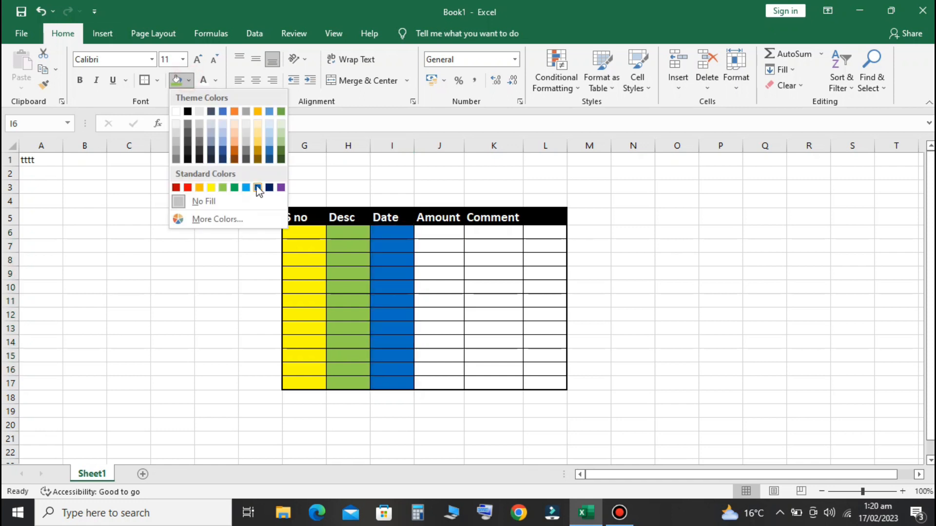
pyautogui.click(246, 188)
pyautogui.moveTo(451, 236); pyautogui.dragTo(445, 384)
pyautogui.click(188, 80)
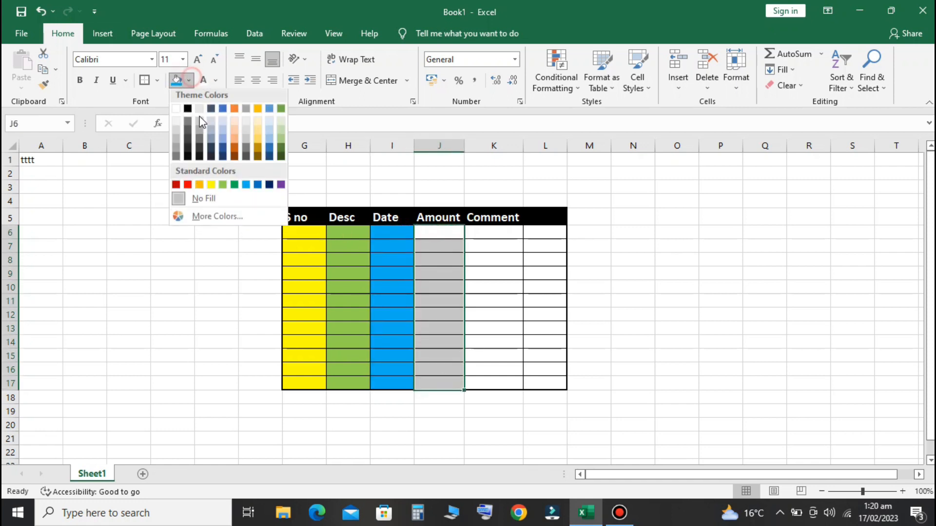
pyautogui.click(201, 188)
# Fill the Comment data cells in columns K and L grey
pyautogui.click(614, 276)
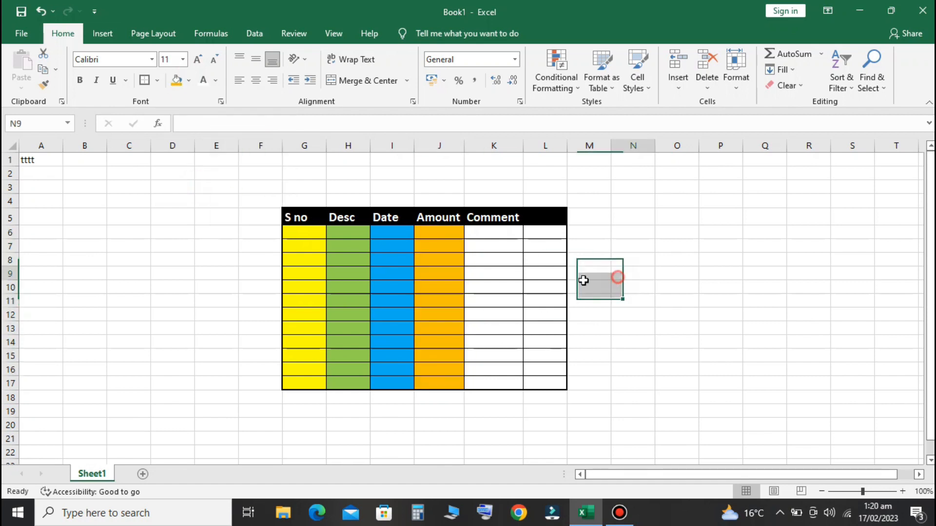
pyautogui.moveTo(491, 236); pyautogui.dragTo(529, 384)
pyautogui.click(189, 81)
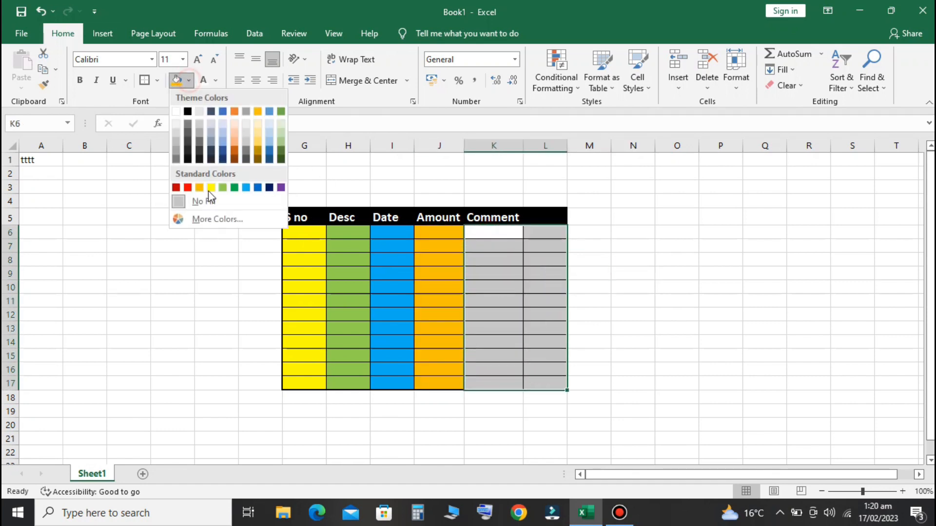
pyautogui.click(201, 210)
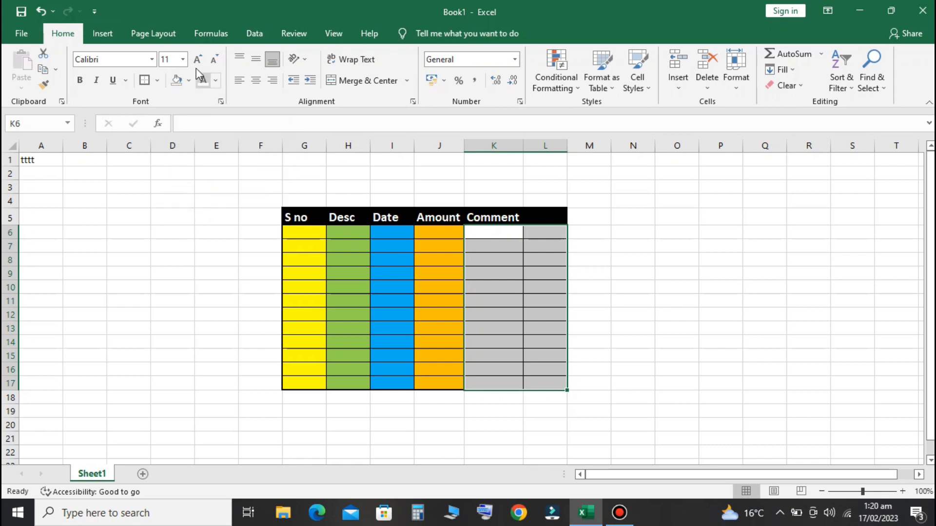
pyautogui.click(189, 81)
pyautogui.click(176, 143)
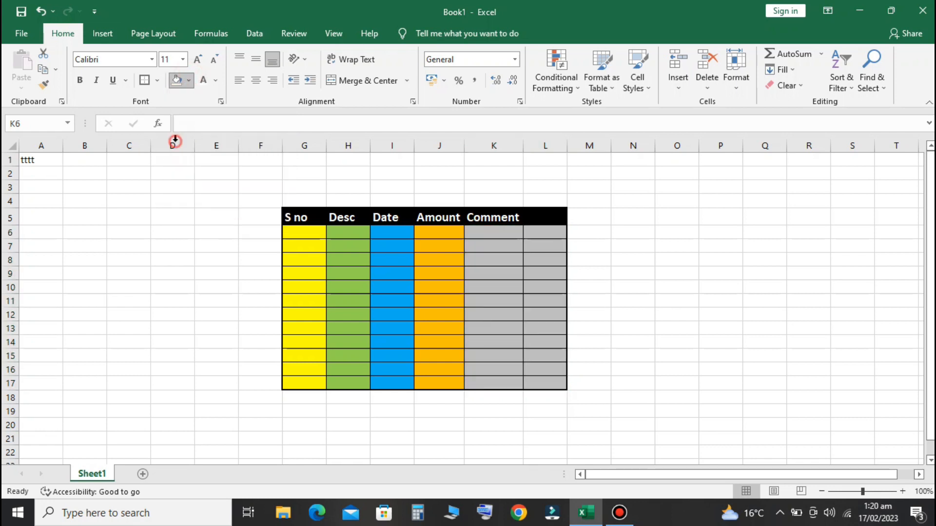
pyautogui.click(625, 257)
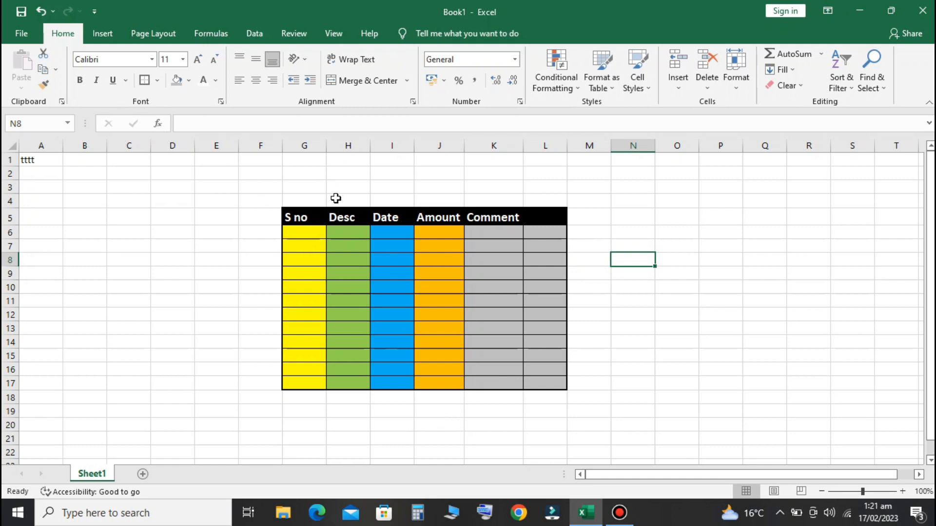
# Underline the header labels in G5:L5, leaving them non-italic
pyautogui.moveTo(302, 217); pyautogui.dragTo(540, 214)
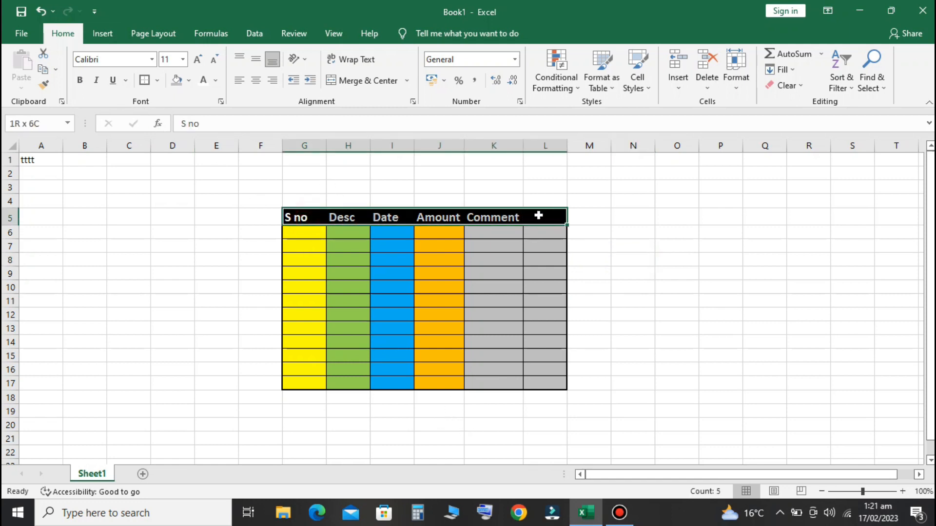
pyautogui.click(97, 82)
pyautogui.click(97, 82)
pyautogui.click(113, 82)
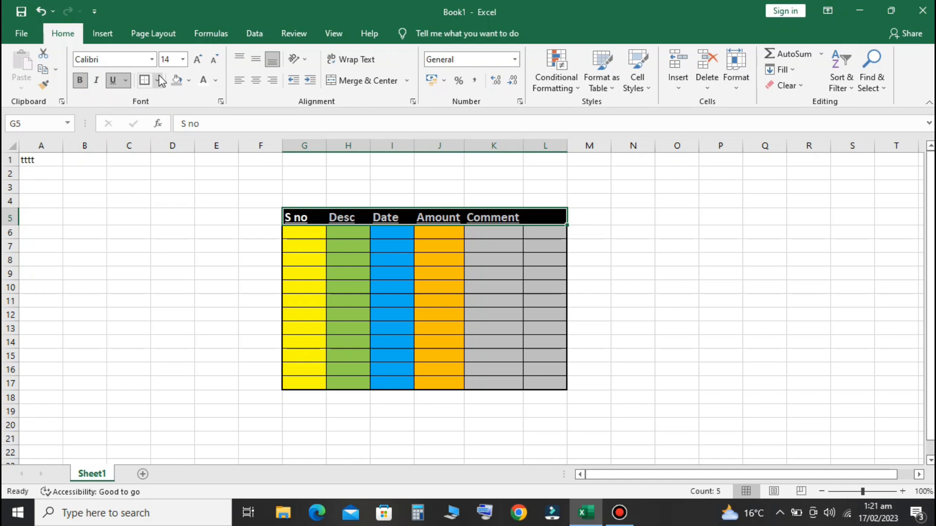
pyautogui.click(381, 289)
pyautogui.scroll(-3, 380, 300)
pyautogui.scroll(3, 380, 303)
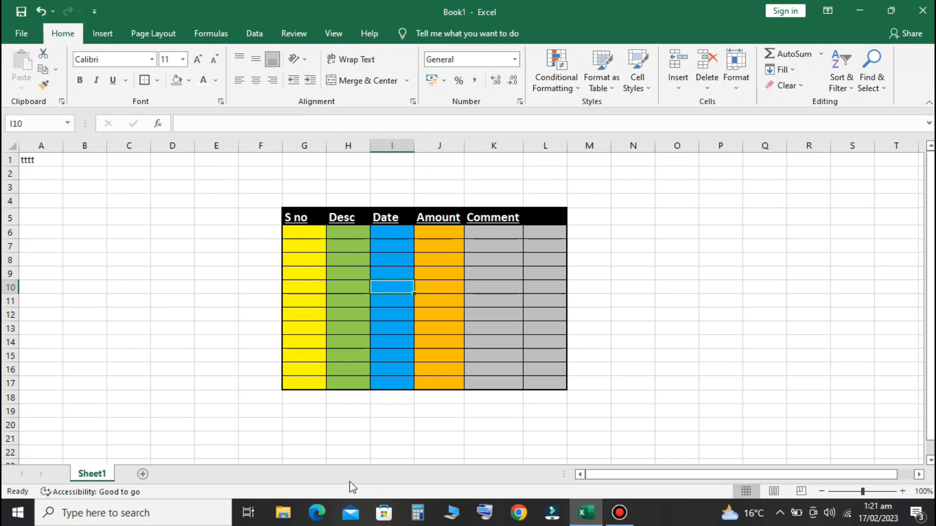
# Apply a Top and Double Bottom Border to G19:L19
pyautogui.moveTo(305, 410); pyautogui.dragTo(537, 411)
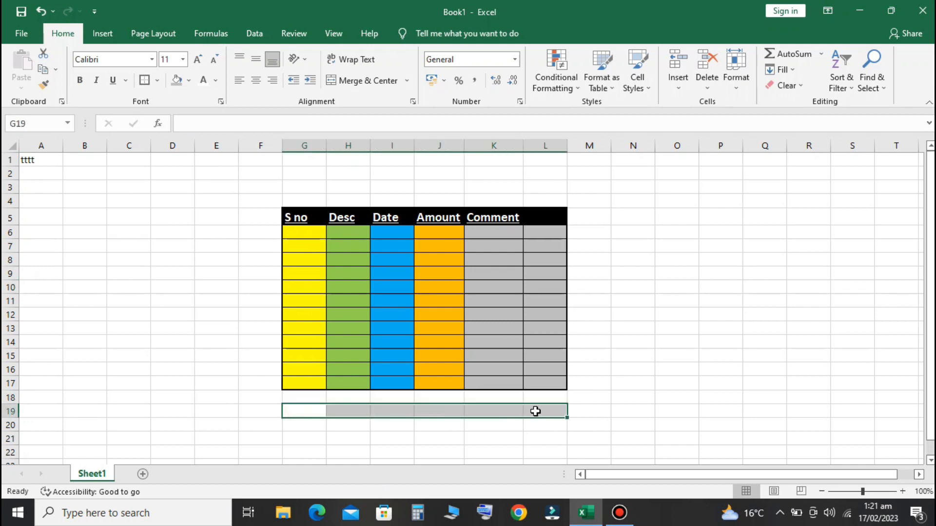
pyautogui.click(157, 80)
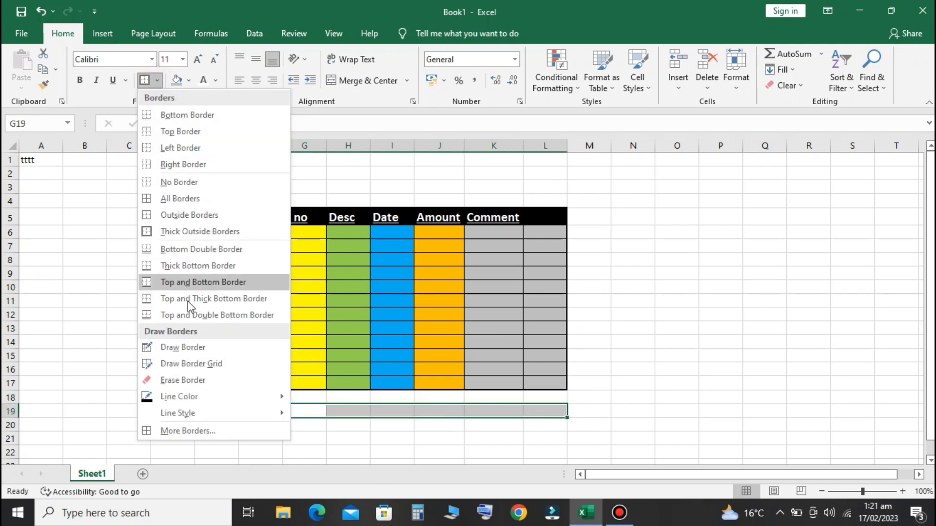
pyautogui.click(250, 321)
pyautogui.click(705, 403)
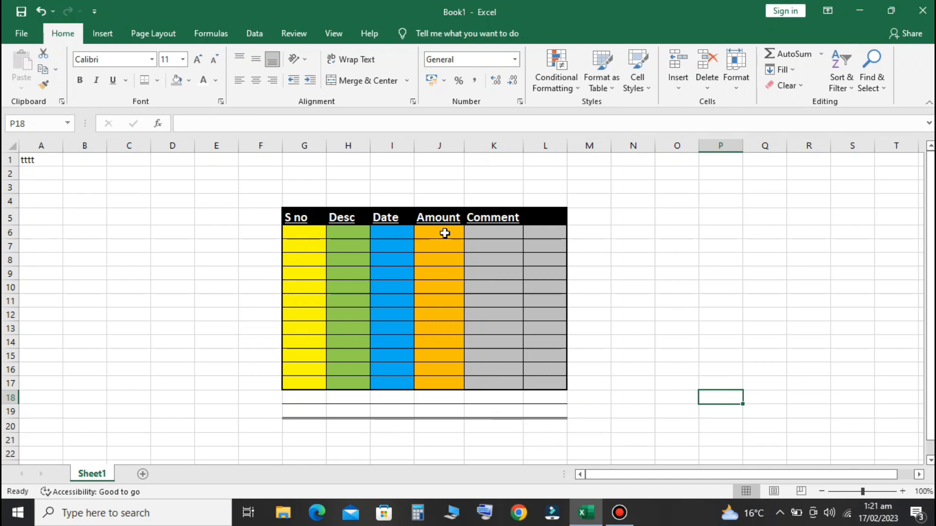
# Enter 100, 120, 30 and 40 into Amount cells J6:J9
pyautogui.click(444, 234)
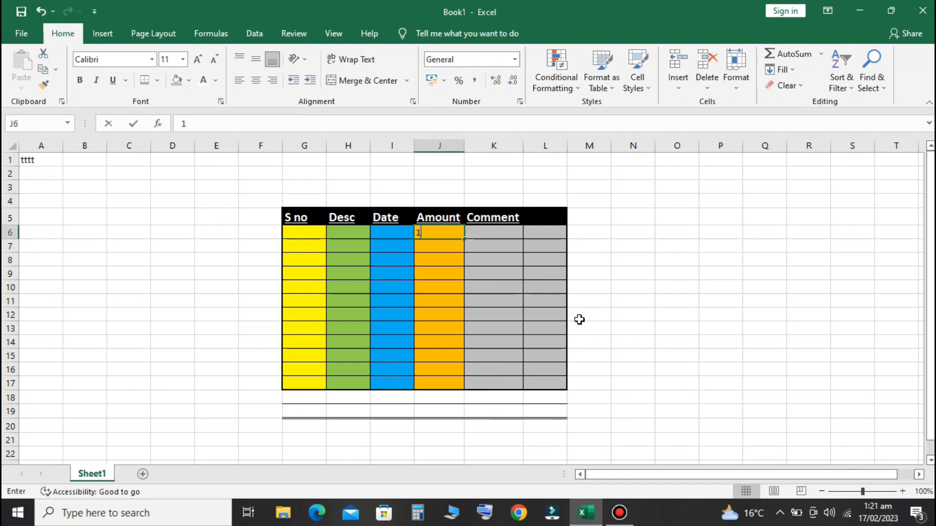
pyautogui.write('100')
pyautogui.press('Return')
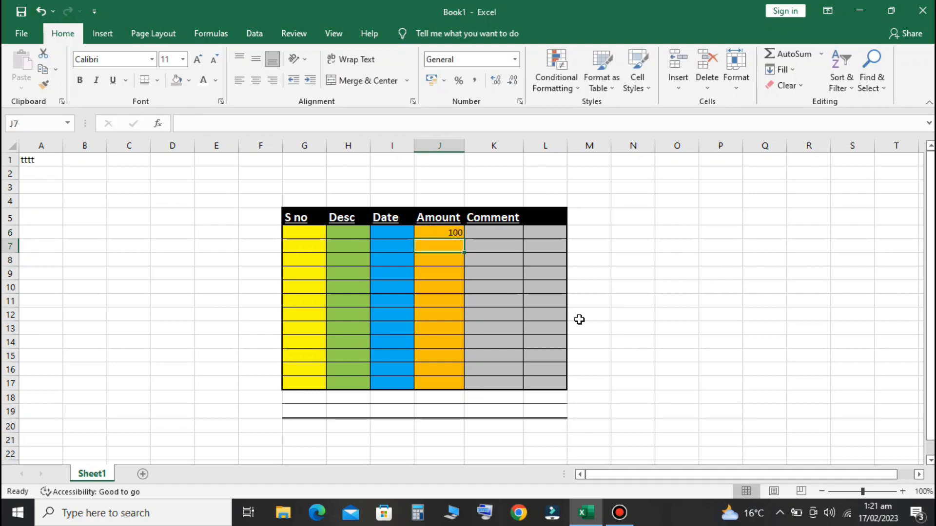
pyautogui.write('120')
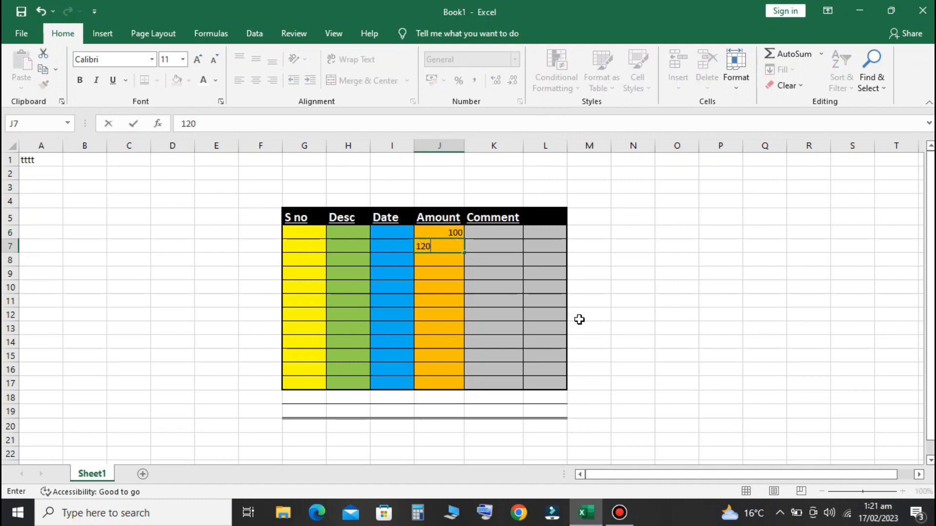
pyautogui.press('Return')
pyautogui.write('30')
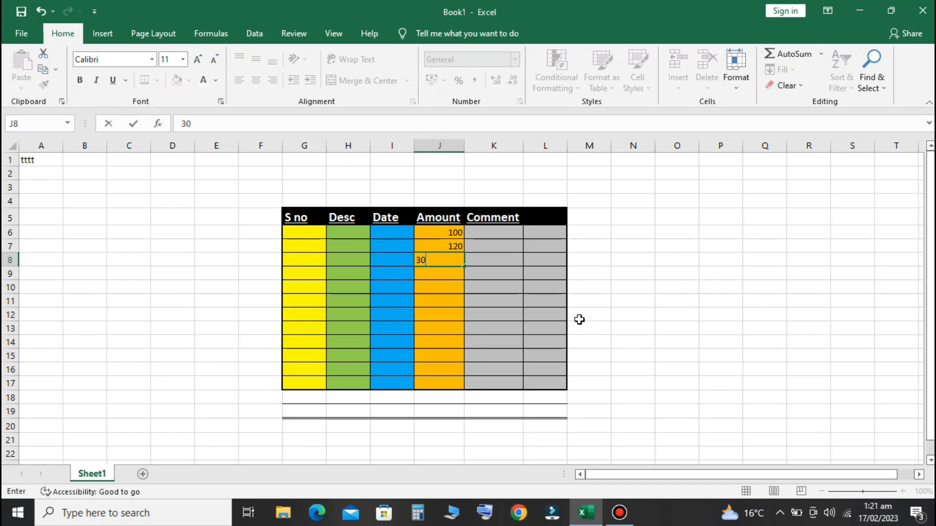
pyautogui.press('Return')
pyautogui.write('40')
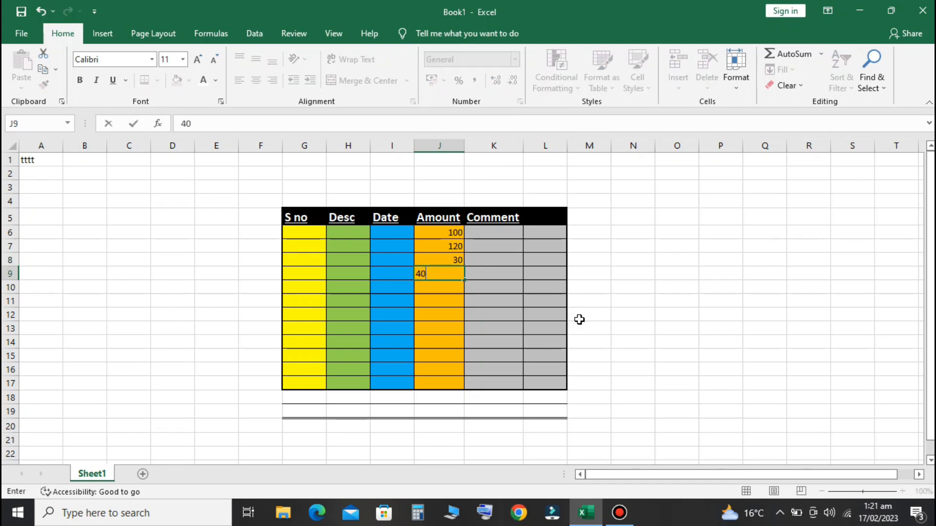
pyautogui.press('Return')
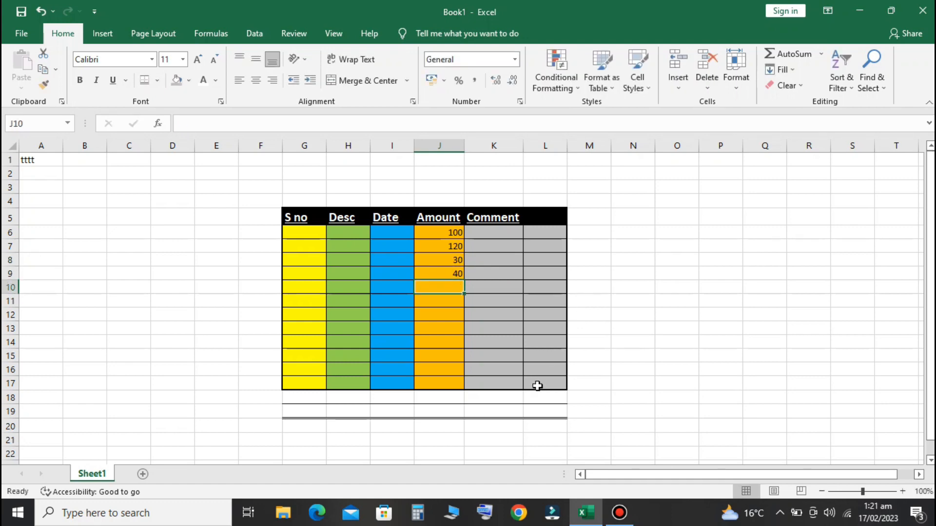
# Enter =J6+J7+J8+J9 in J19 so it shows the total 290
pyautogui.click(445, 414)
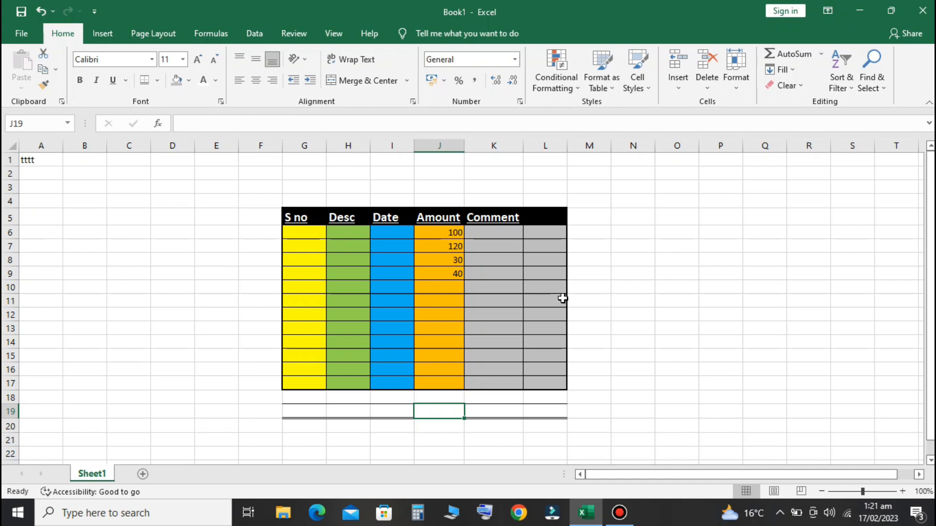
pyautogui.write('=')
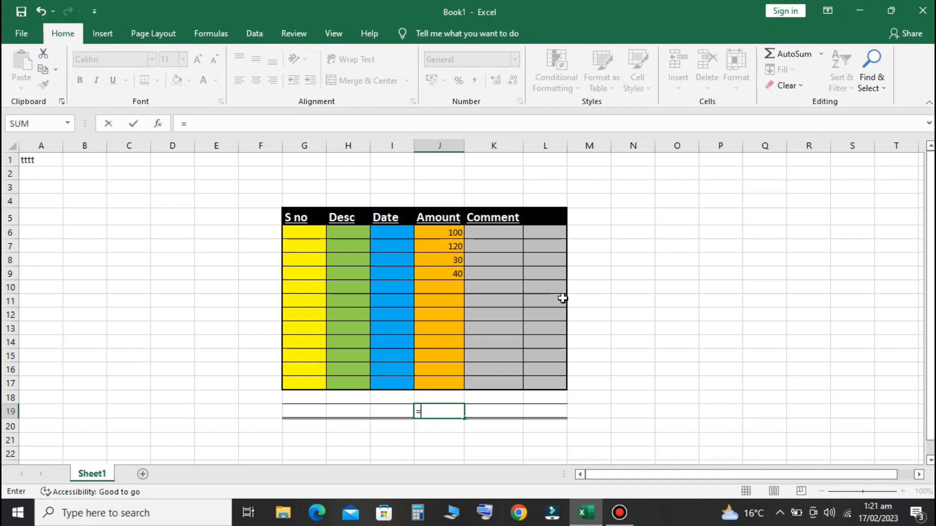
pyautogui.click(433, 232)
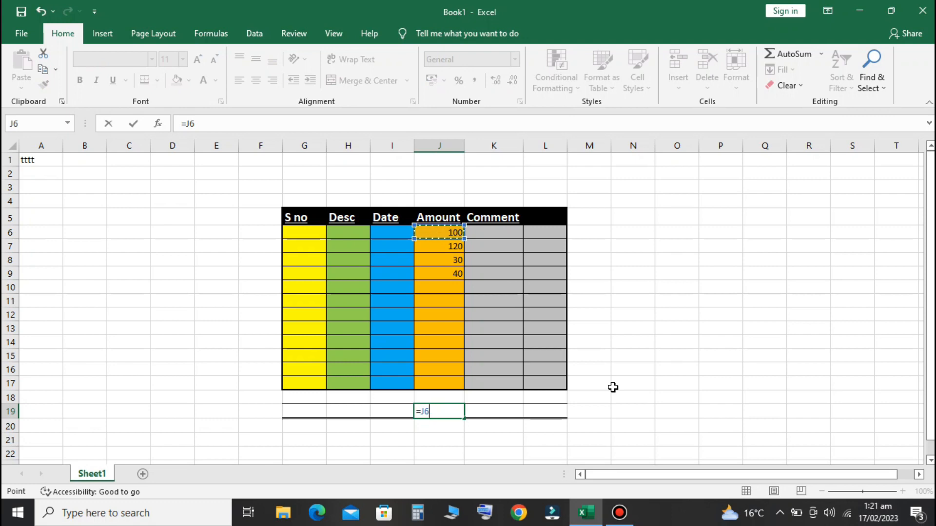
pyautogui.write('+')
pyautogui.click(444, 248)
pyautogui.write('+')
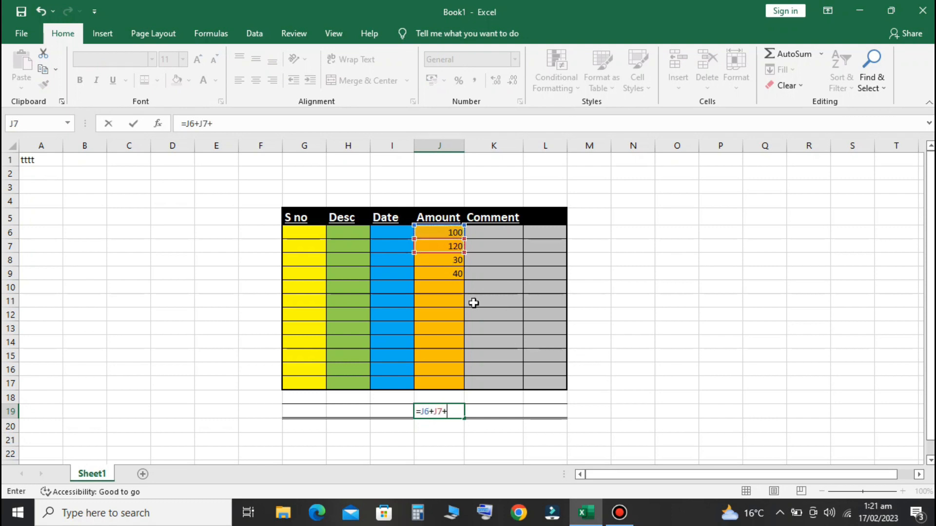
pyautogui.click(443, 264)
pyautogui.write('+')
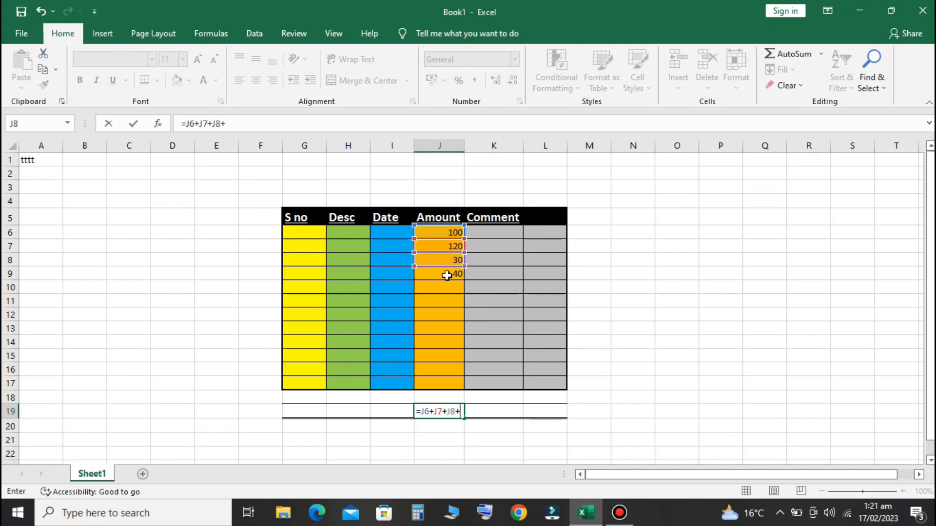
pyautogui.click(446, 276)
pyautogui.press('Return')
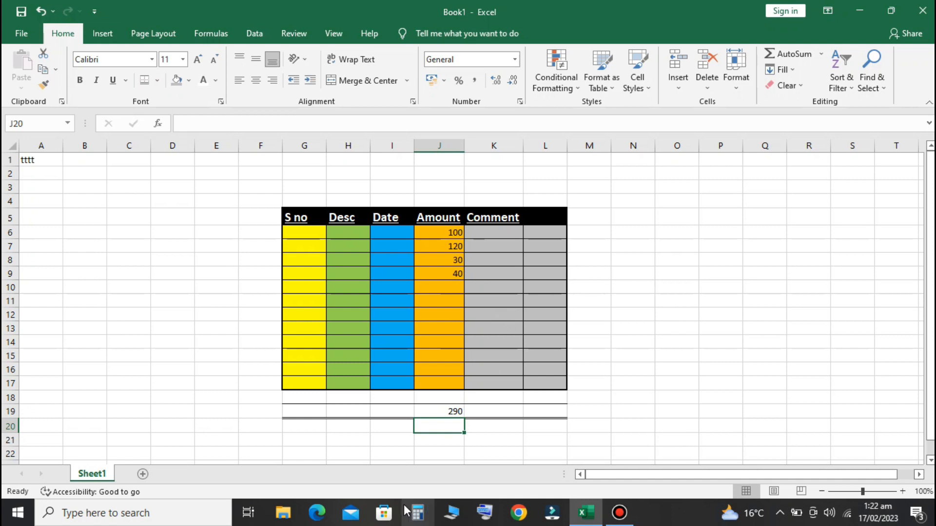
# Make the totals row G19:L19 bold so the 290 in J19 stands out
pyautogui.moveTo(303, 409); pyautogui.dragTo(537, 409)
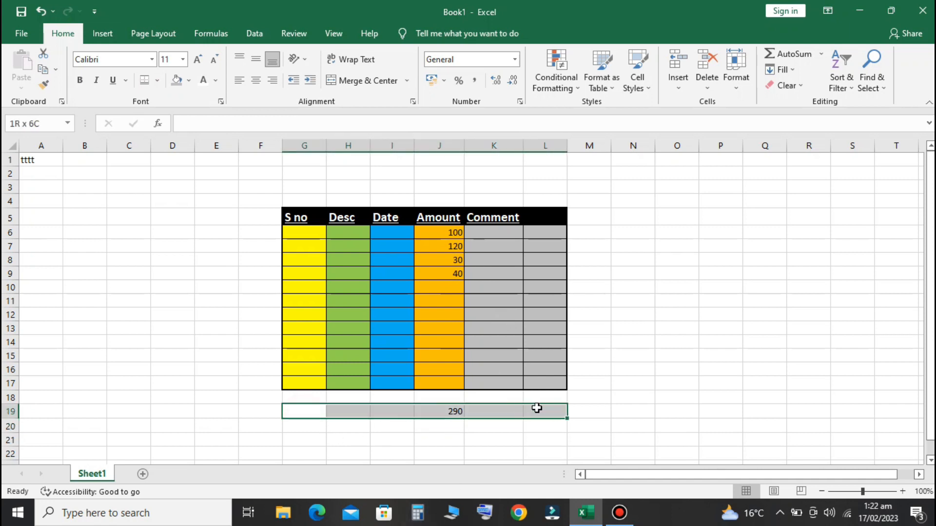
pyautogui.click(81, 82)
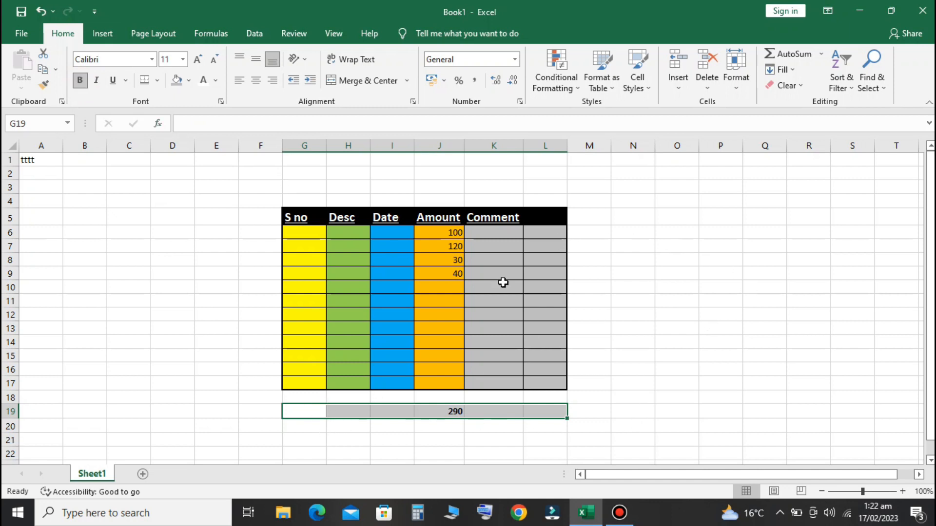
pyautogui.click(697, 276)
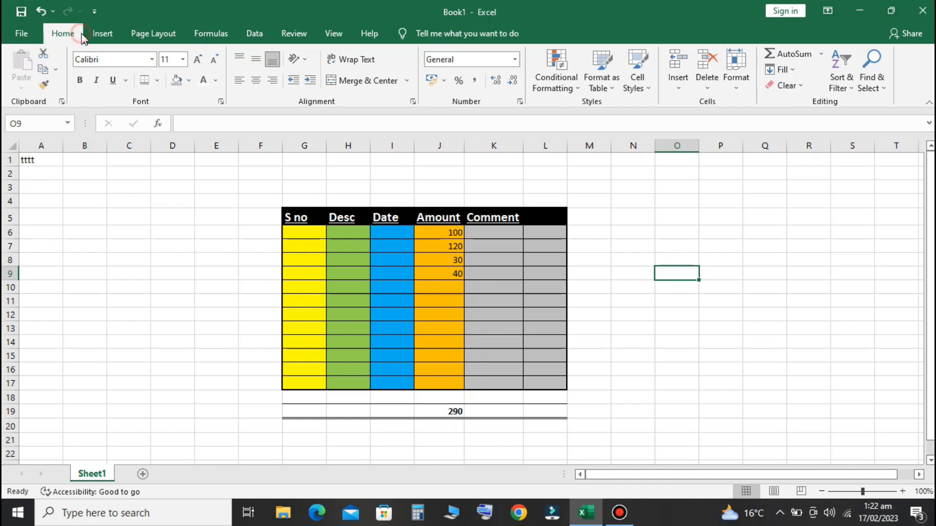
pyautogui.click(112, 37)
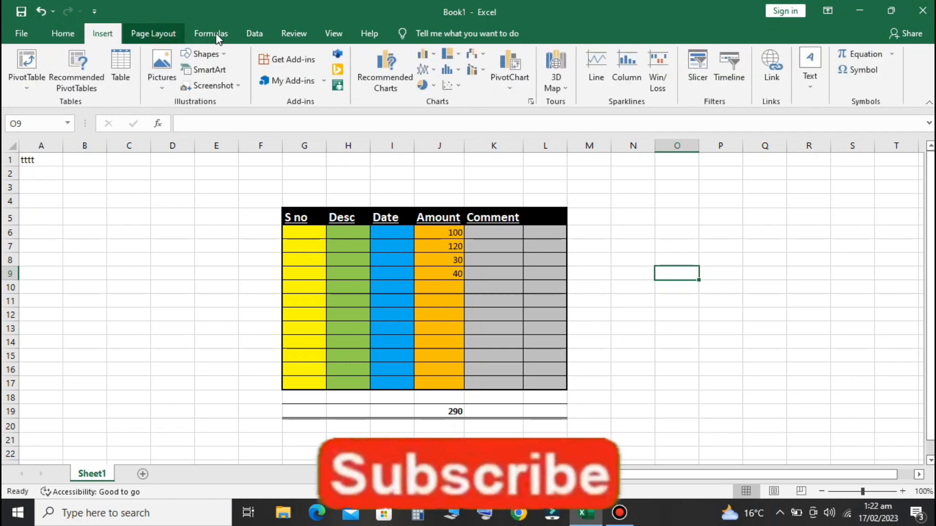
pyautogui.click(152, 36)
pyautogui.click(204, 35)
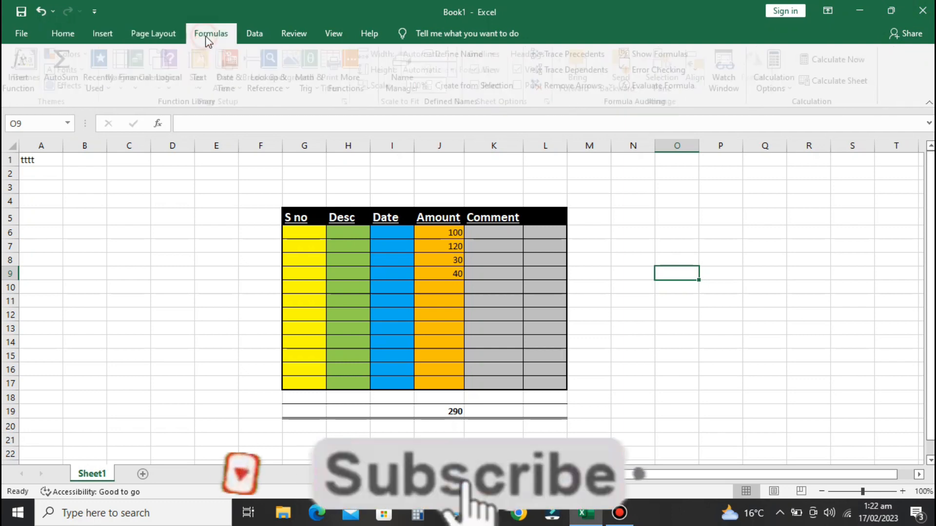
pyautogui.click(256, 35)
pyautogui.click(300, 33)
pyautogui.click(330, 33)
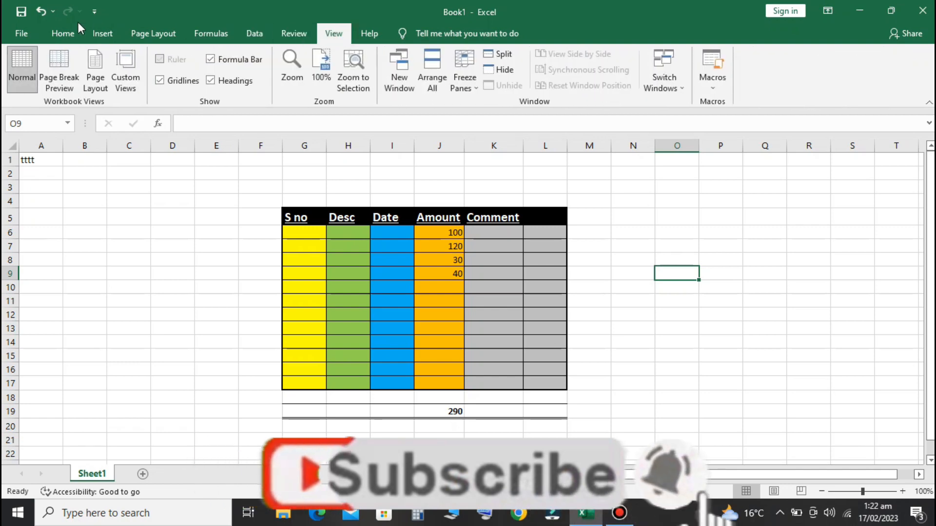
pyautogui.click(62, 33)
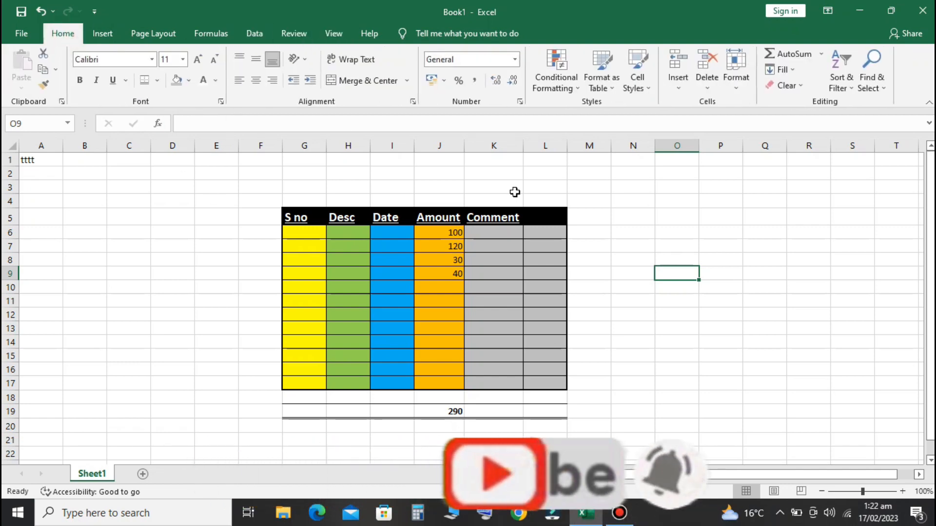
pyautogui.click(715, 244)
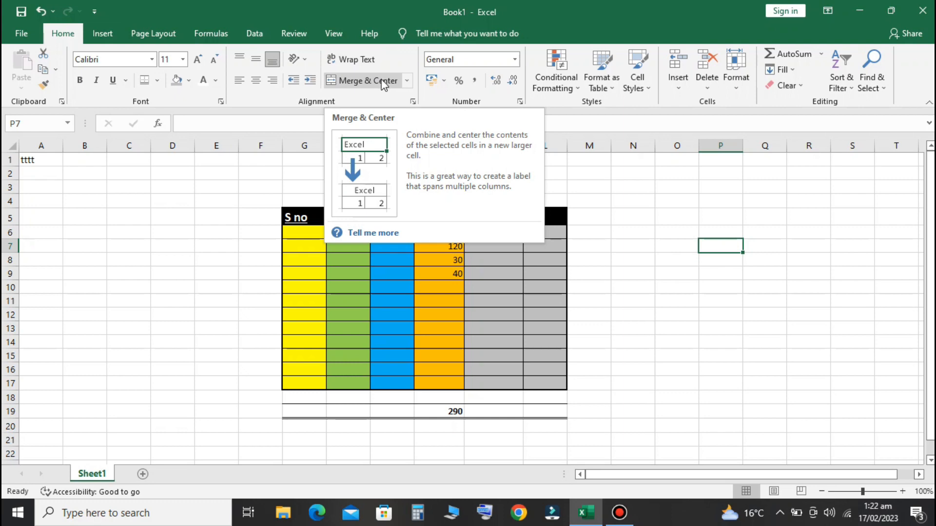
pyautogui.click(389, 299)
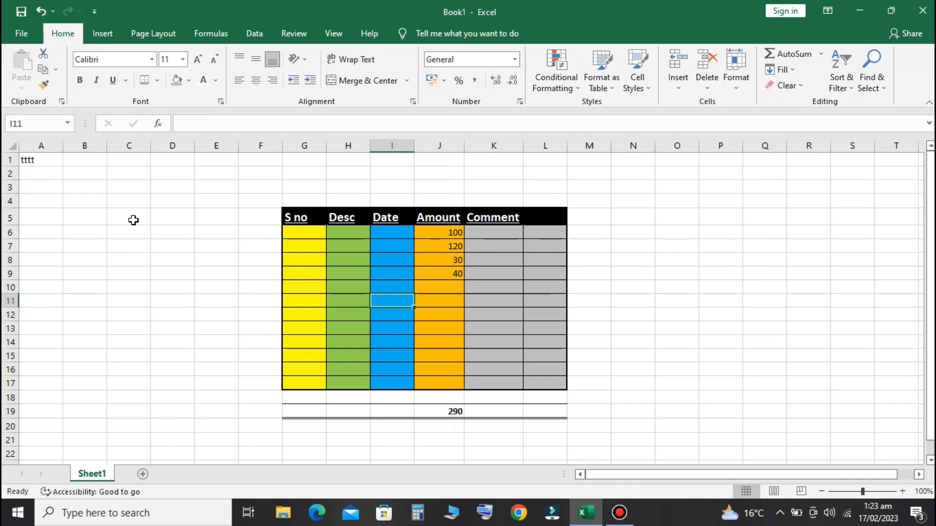
pyautogui.click(133, 220)
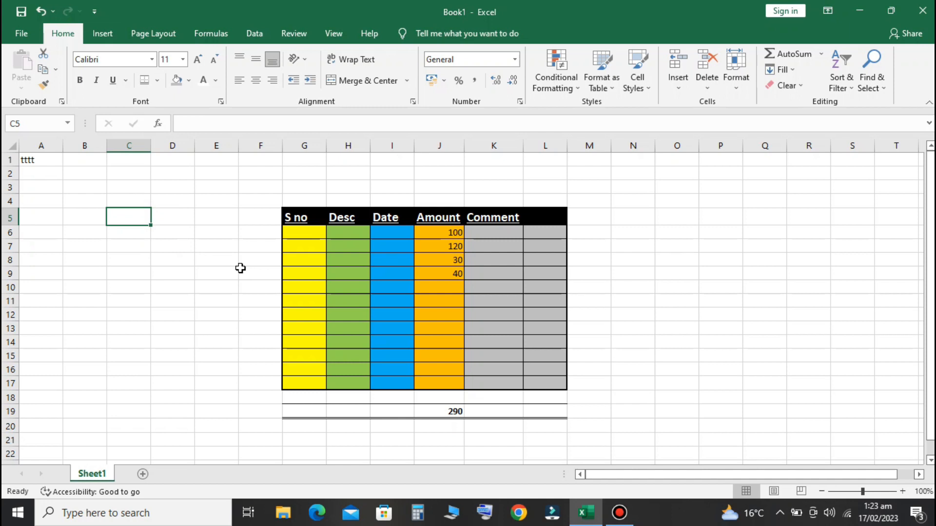
pyautogui.click(392, 300)
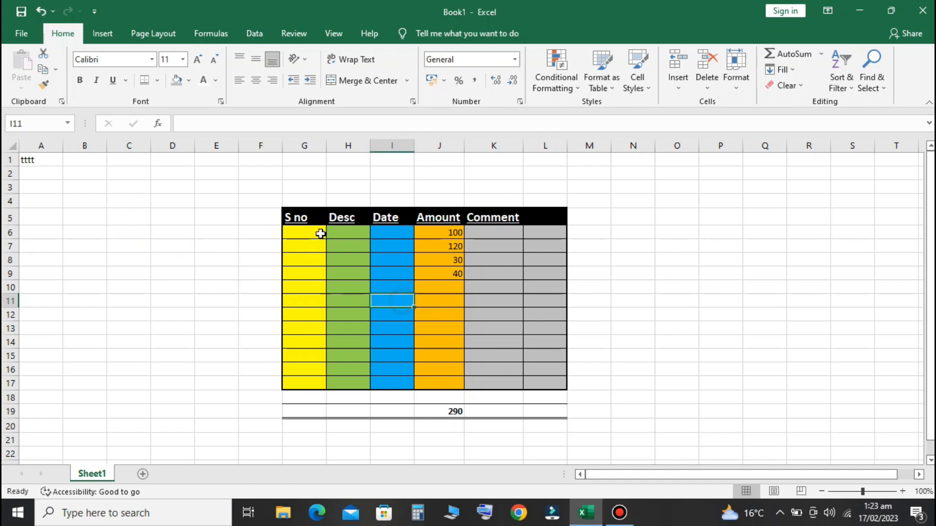
# Enter the title 'Summary of Goods' in cell G4 above the headers
pyautogui.click(310, 196)
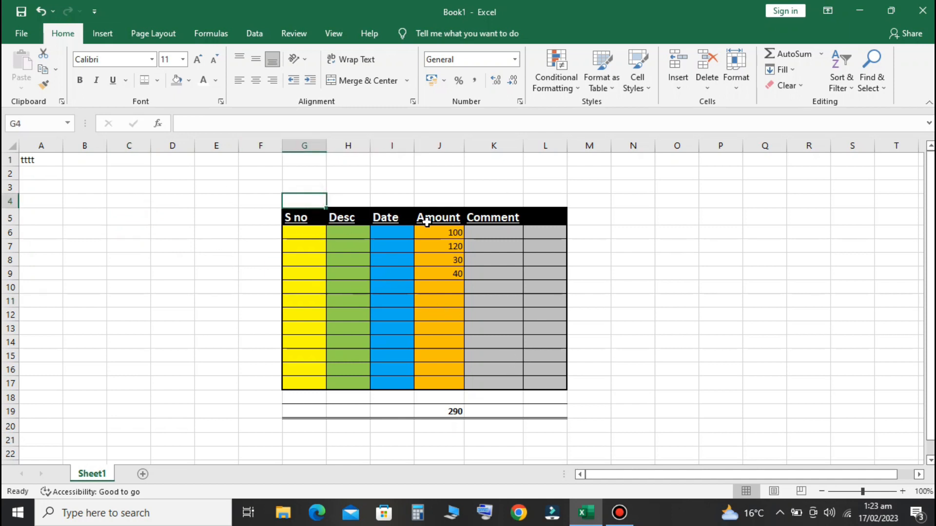
pyautogui.write('S400ary')
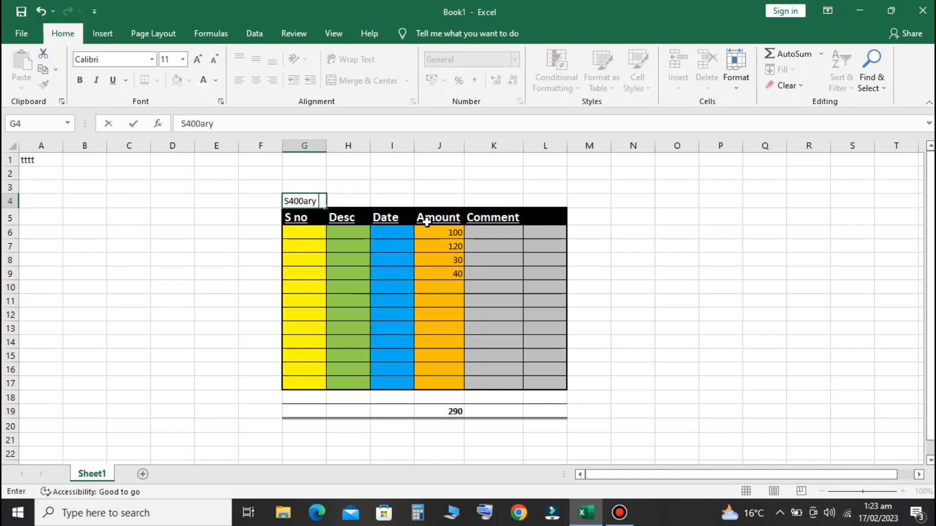
pyautogui.press('BackSpace')
pyautogui.press('BackSpace')
pyautogui.press('BackSpace')
pyautogui.press('BackSpace')
pyautogui.press('BackSpace')
pyautogui.press('BackSpace')
pyautogui.press('BackSpace')
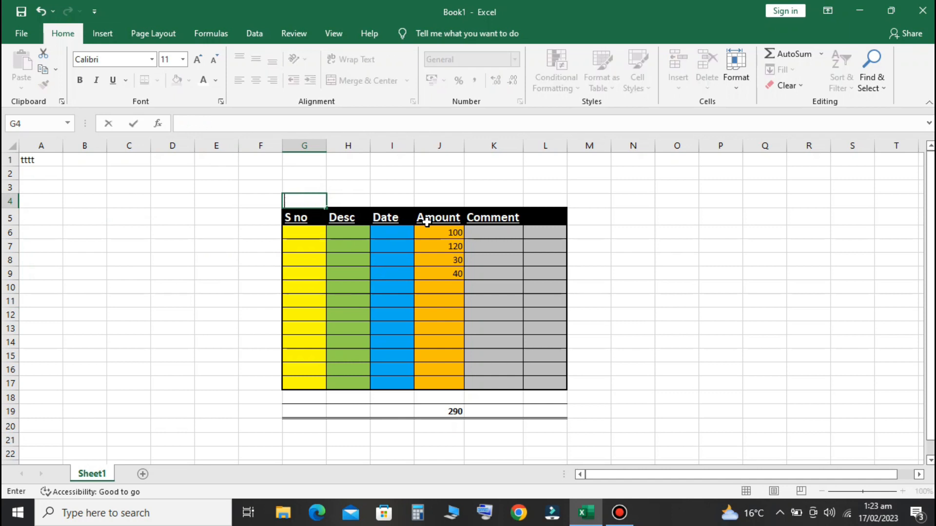
pyautogui.write('Summary')
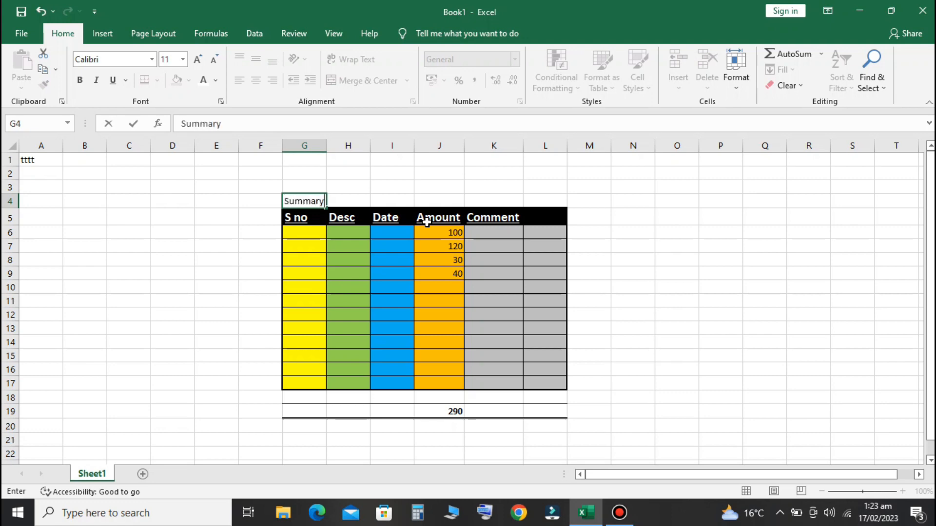
pyautogui.write('f Goods')
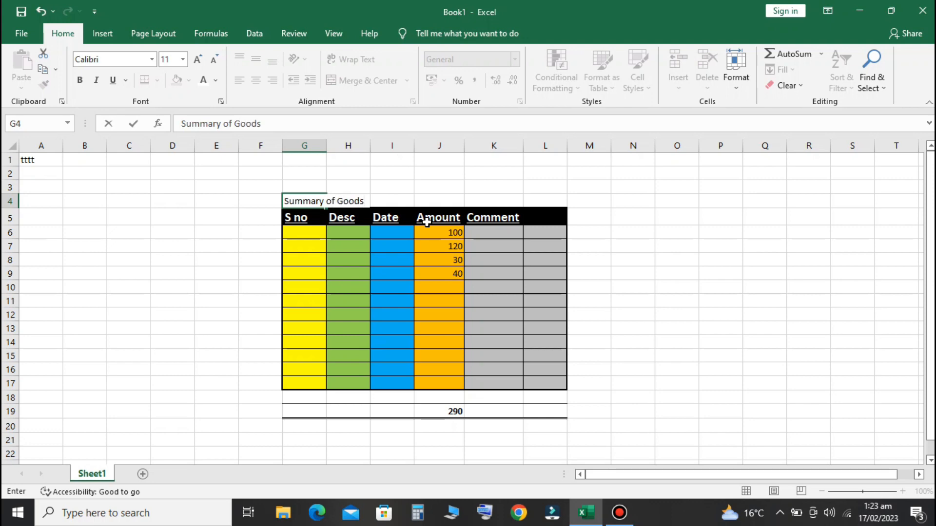
pyautogui.press('Return')
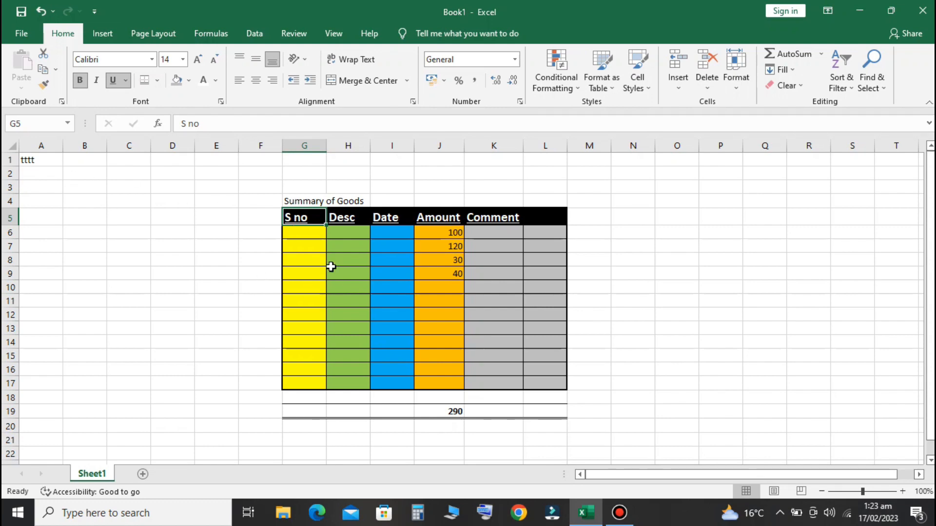
pyautogui.click(306, 202)
pyautogui.moveTo(310, 201); pyautogui.dragTo(548, 204)
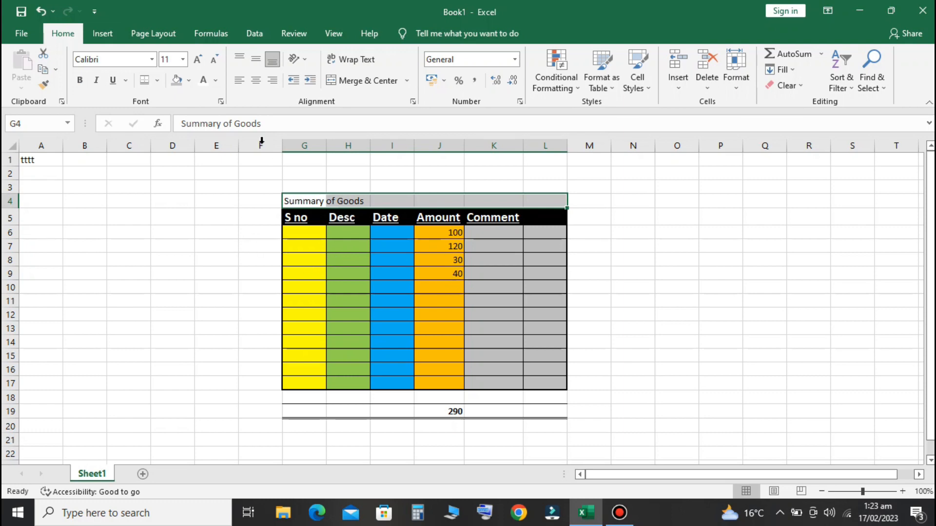
pyautogui.click(197, 61)
pyautogui.click(197, 60)
pyautogui.click(197, 61)
pyautogui.click(198, 61)
pyautogui.click(198, 61)
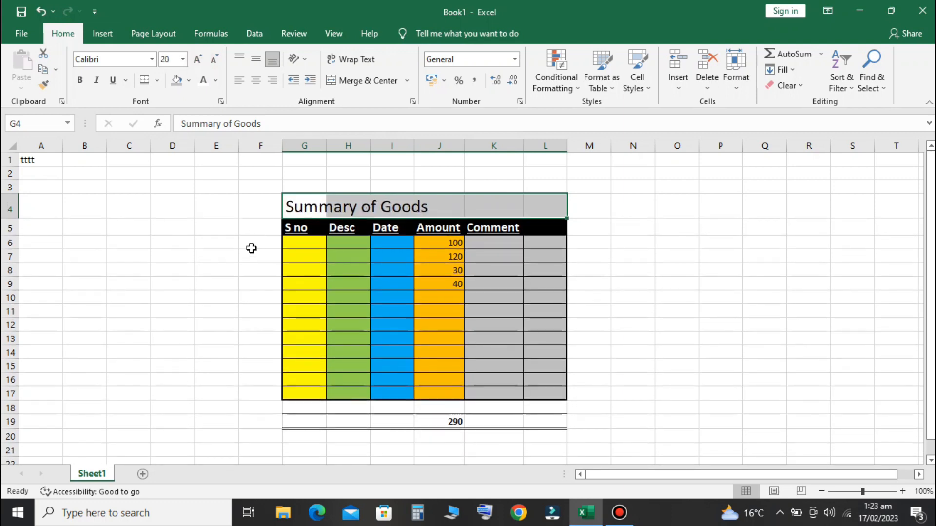
pyautogui.click(240, 298)
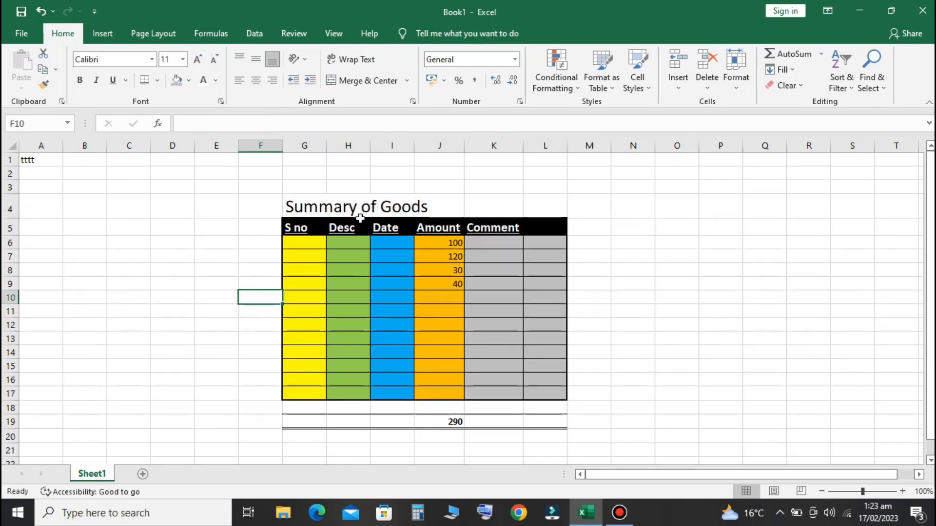
pyautogui.click(321, 200)
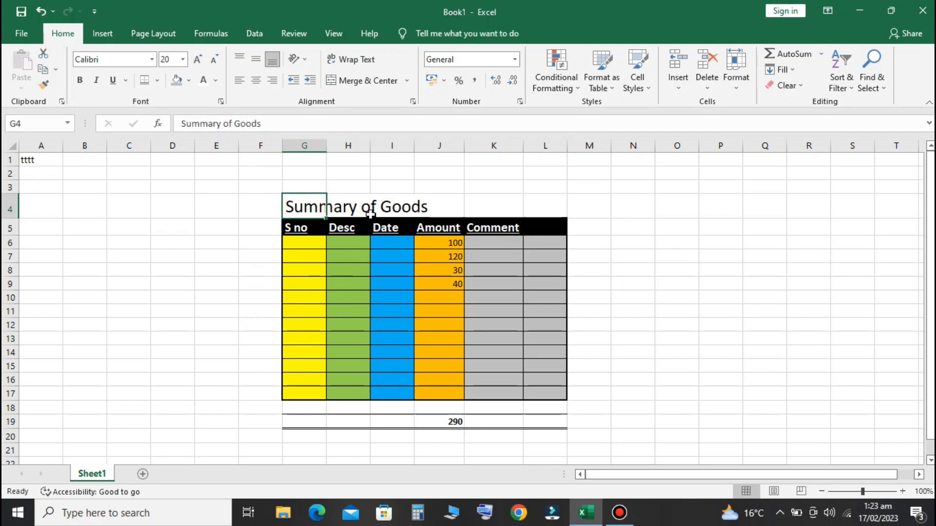
pyautogui.click(359, 205)
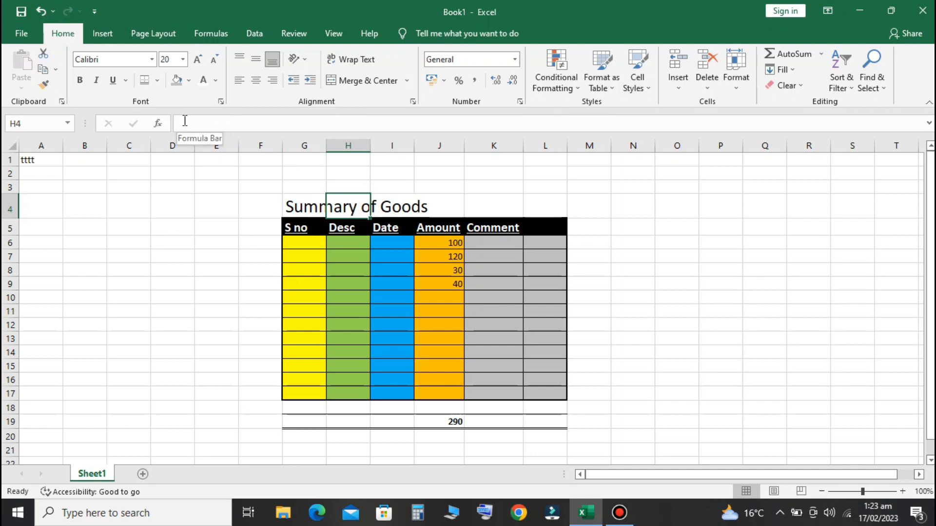
pyautogui.click(309, 207)
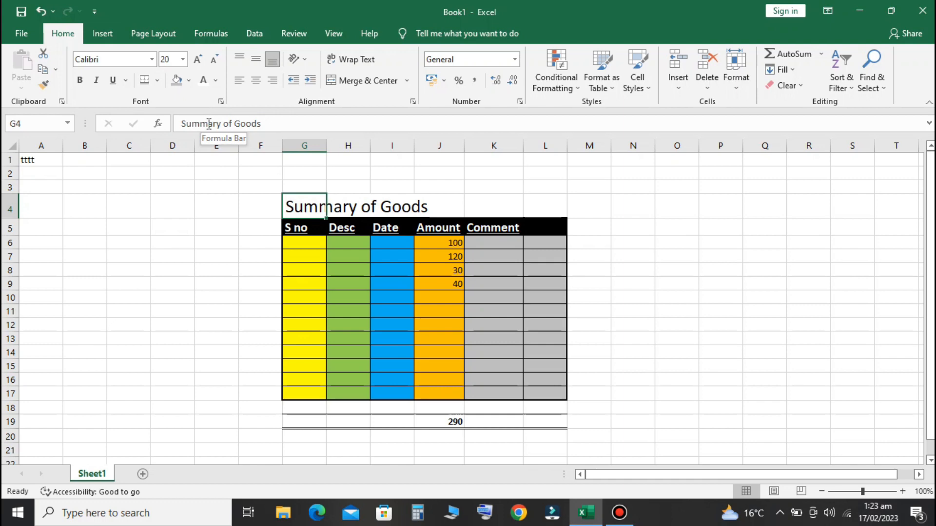
pyautogui.click(355, 208)
pyautogui.click(392, 207)
pyautogui.click(443, 206)
pyautogui.click(470, 207)
pyautogui.click(536, 206)
pyautogui.click(311, 204)
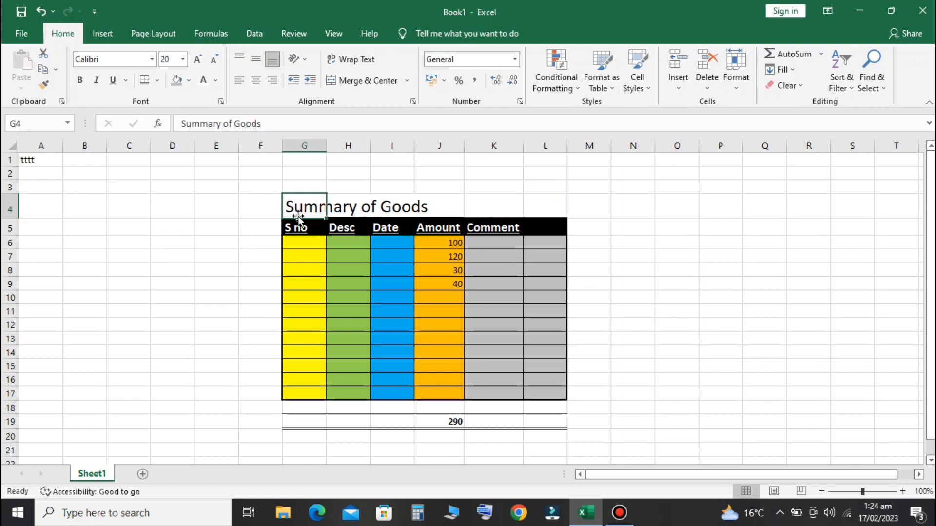
pyautogui.moveTo(314, 205); pyautogui.dragTo(360, 206)
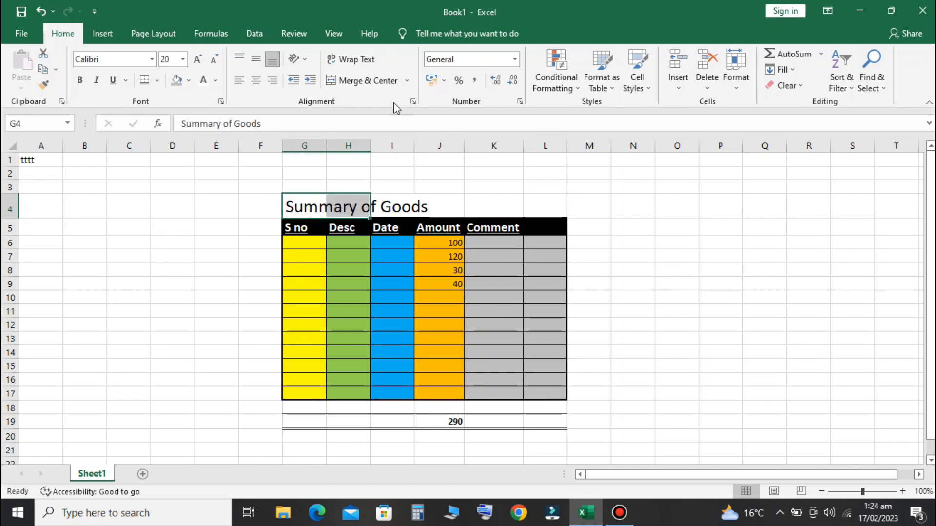
# Merge and center the 'Summary of Goods' title across G4:L4
pyautogui.click(363, 80)
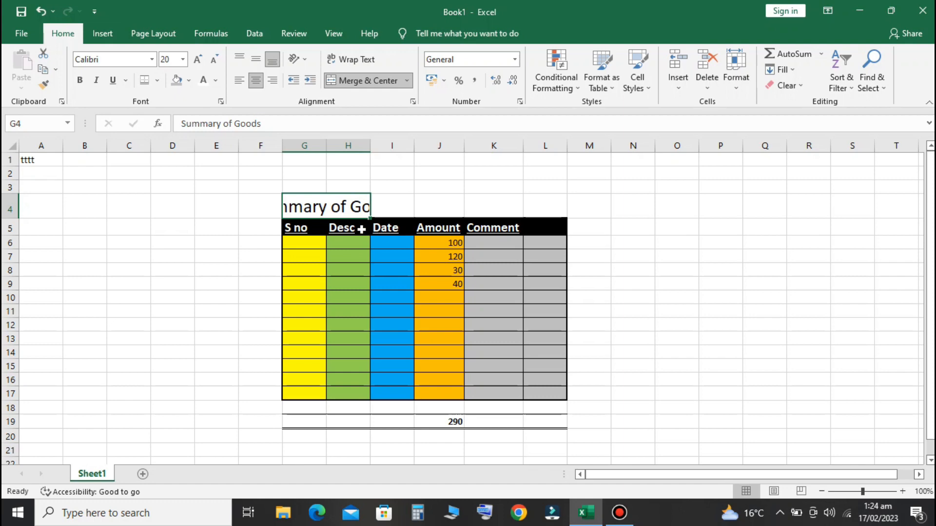
pyautogui.moveTo(303, 206); pyautogui.dragTo(540, 213)
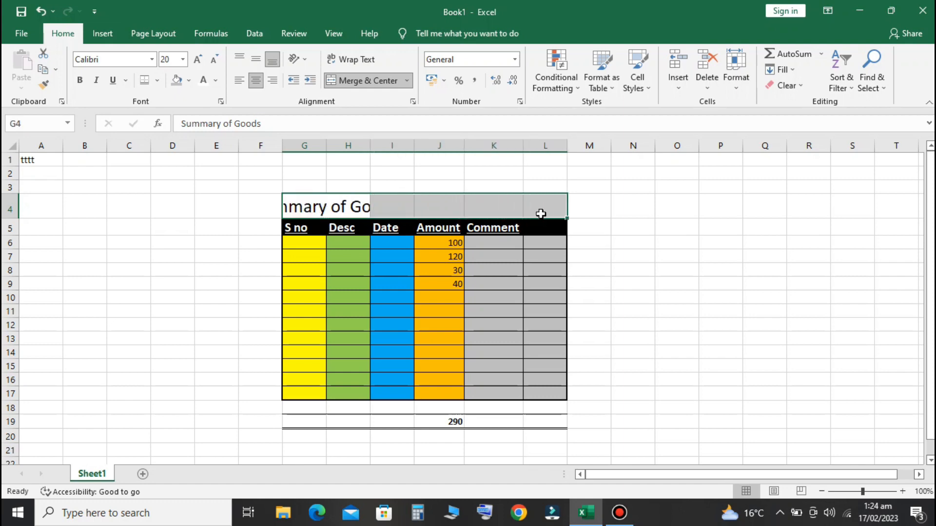
pyautogui.click(361, 88)
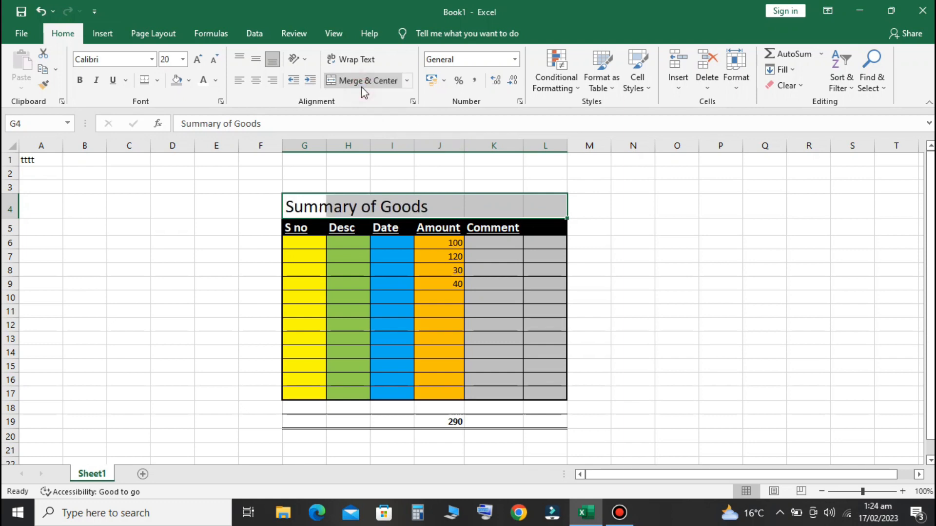
pyautogui.click(763, 323)
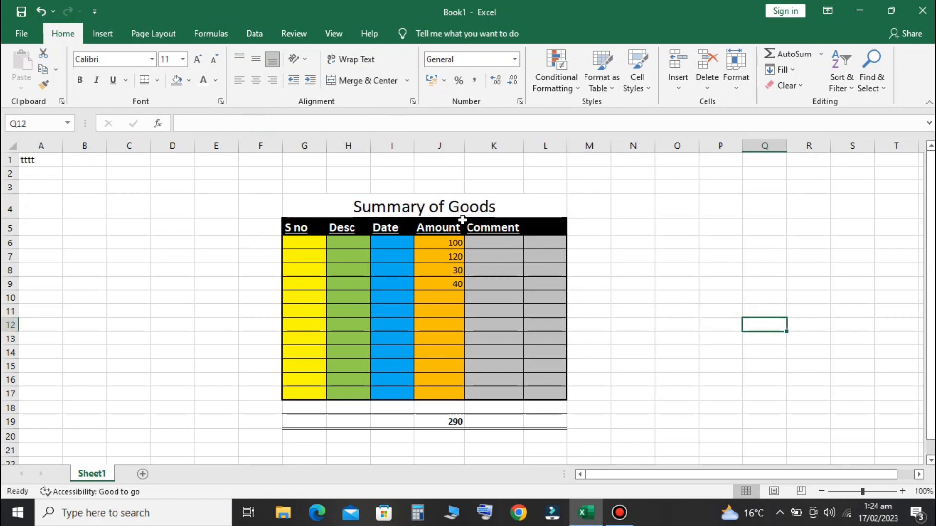
# Apply Thick Outside Borders to the merged 'Summary of Goods' title cell
pyautogui.click(454, 204)
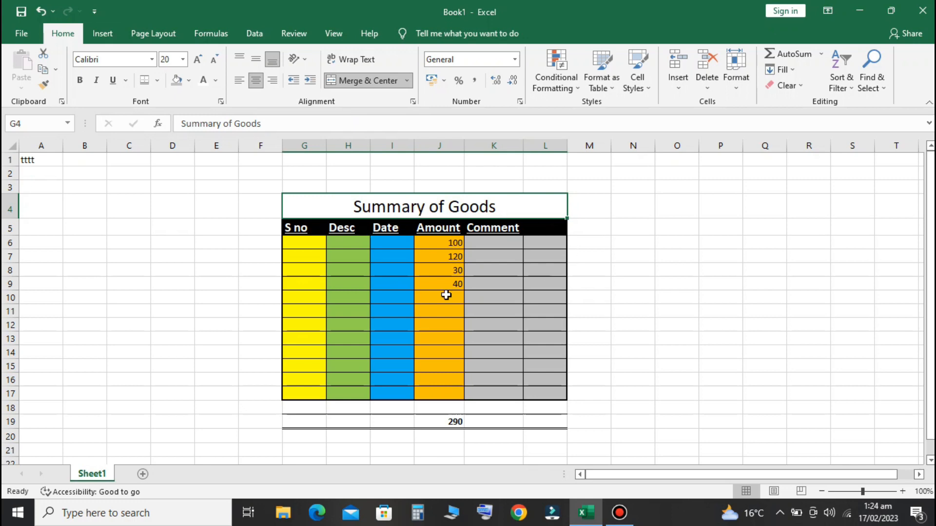
pyautogui.click(157, 81)
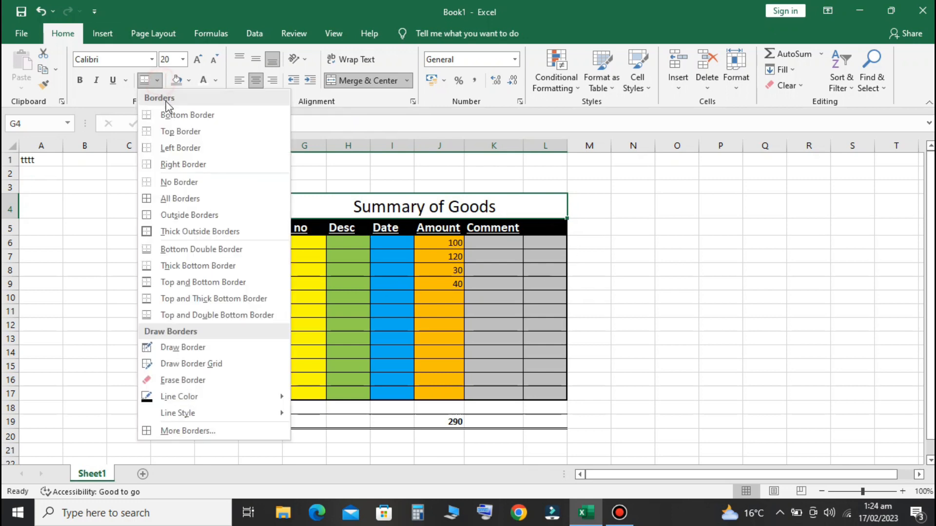
pyautogui.click(182, 235)
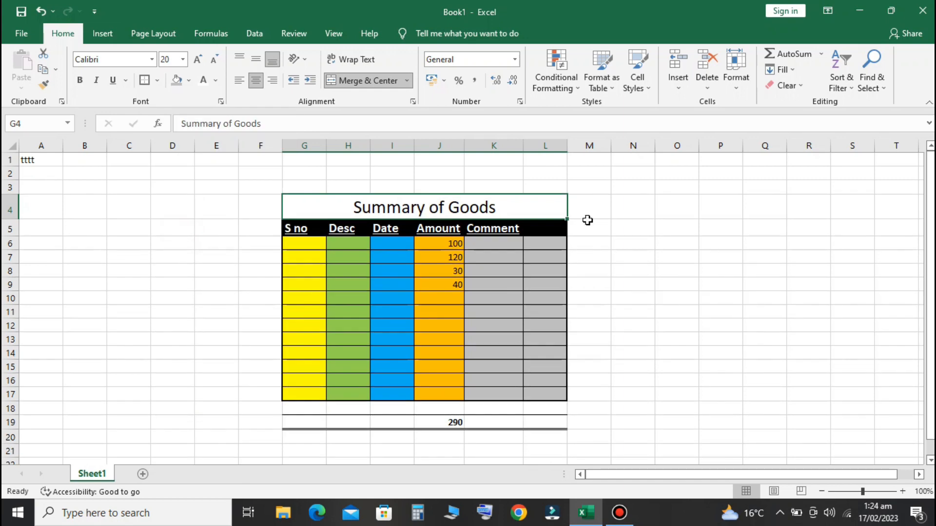
pyautogui.moveTo(710, 247); pyautogui.dragTo(710, 254)
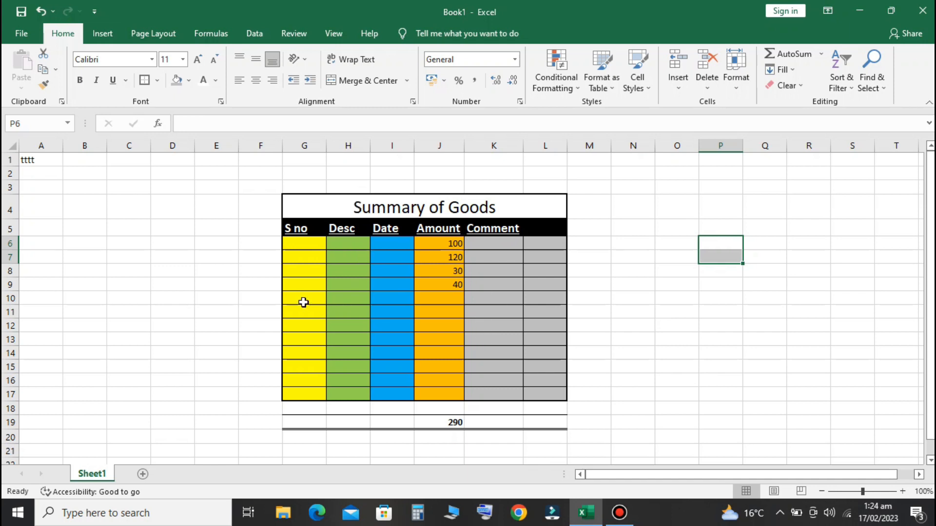
pyautogui.click(638, 290)
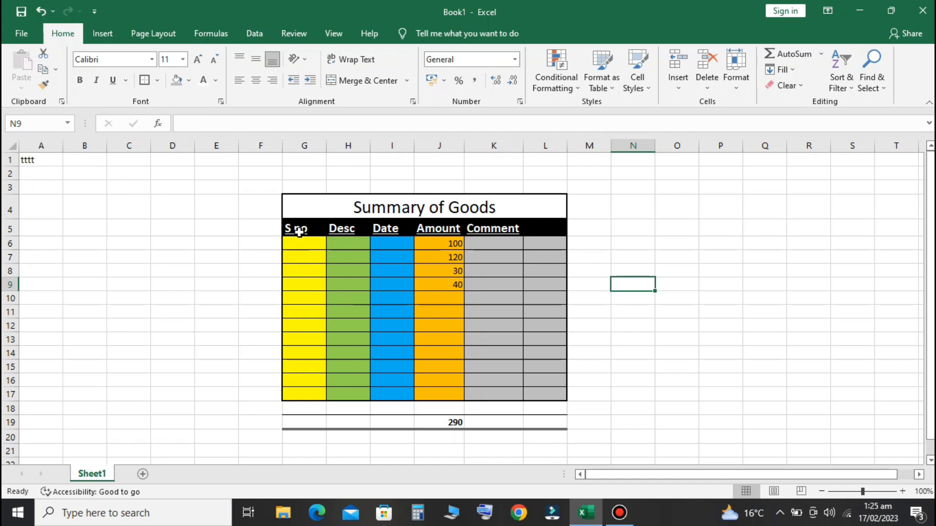
# Copy the black-filled 'S no' header from G5 into C5, keeping source formatting
pyautogui.click(300, 233)
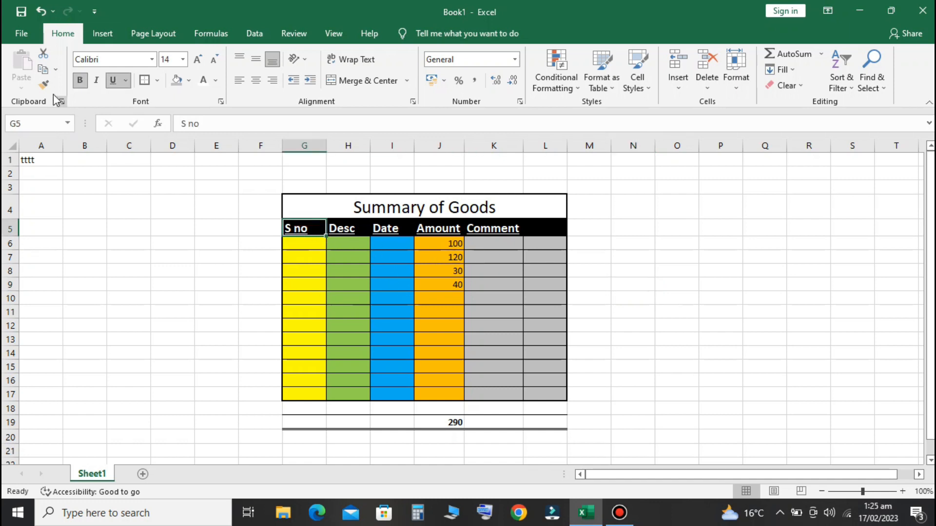
pyautogui.click(43, 70)
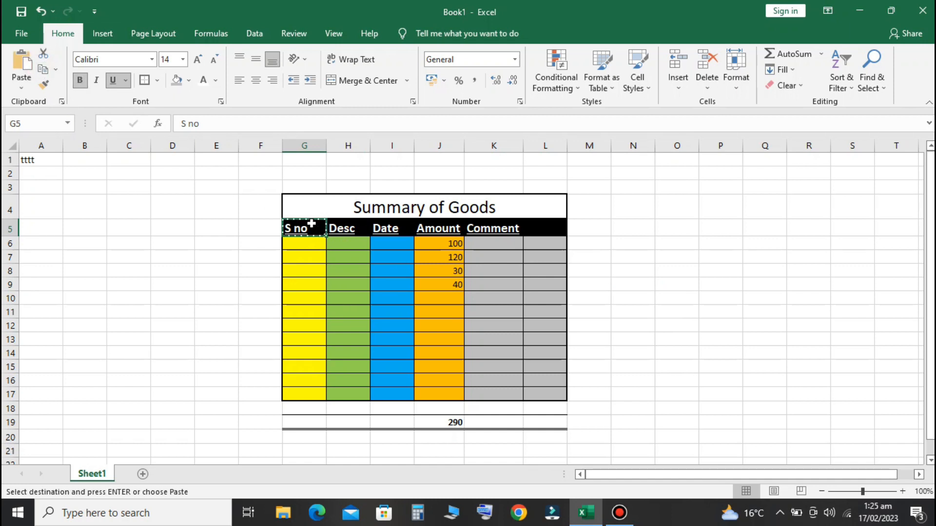
pyautogui.click(119, 228)
pyautogui.click(20, 77)
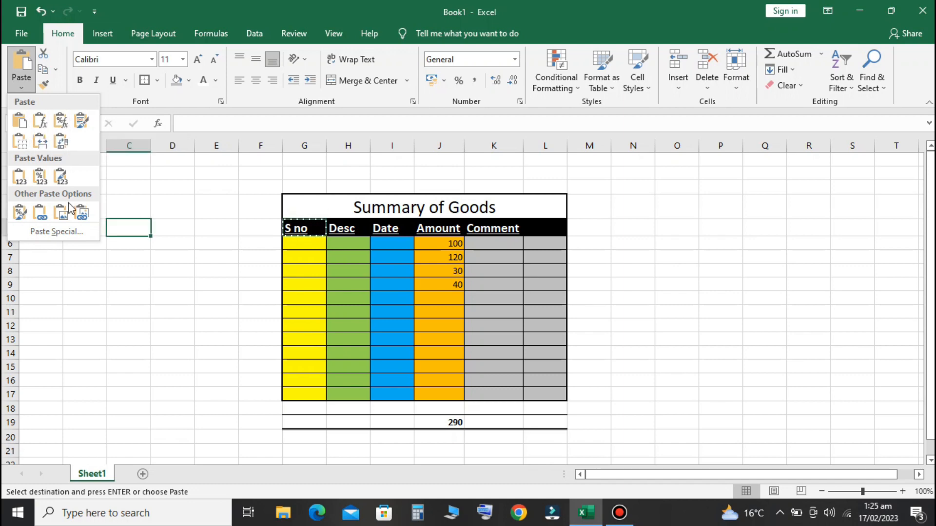
pyautogui.click(20, 121)
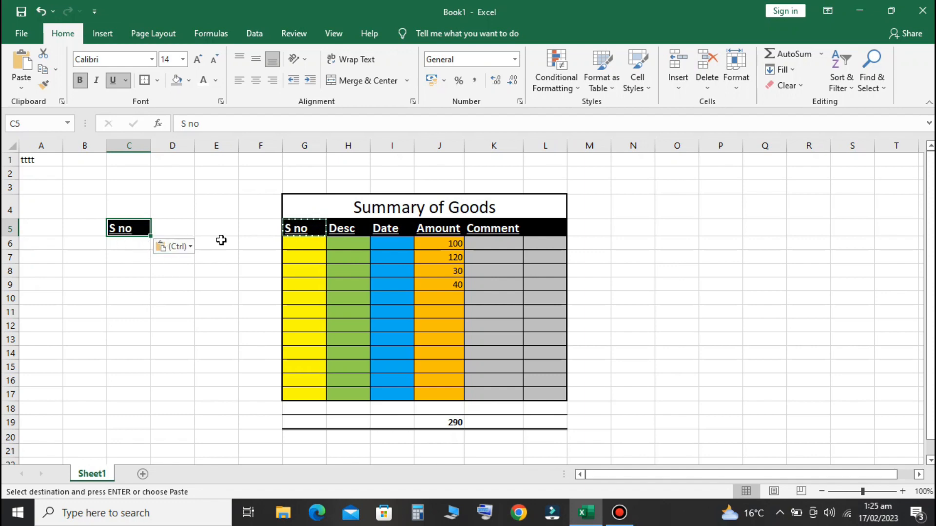
pyautogui.click(121, 246)
pyautogui.click(129, 260)
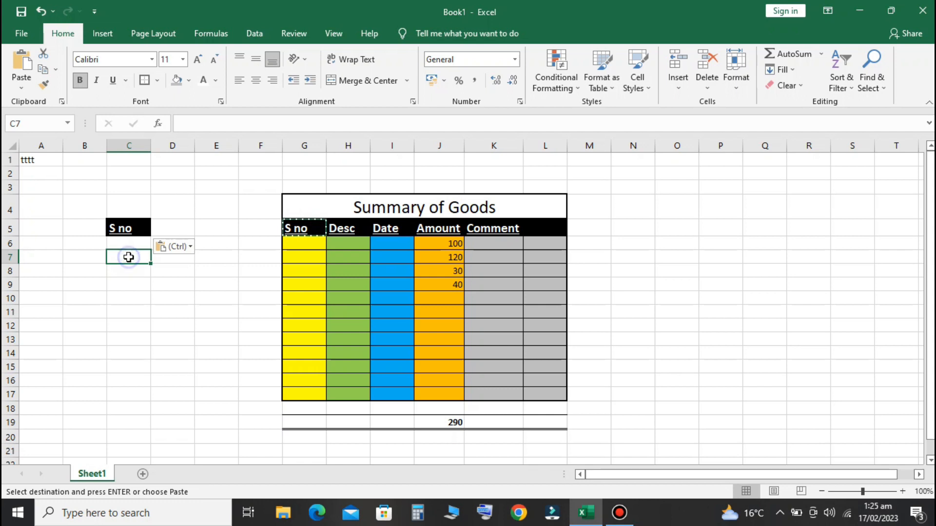
# Paste 'S no' into C7 with the Formulas option, leaving out the black fill
pyautogui.rightClick(130, 259)
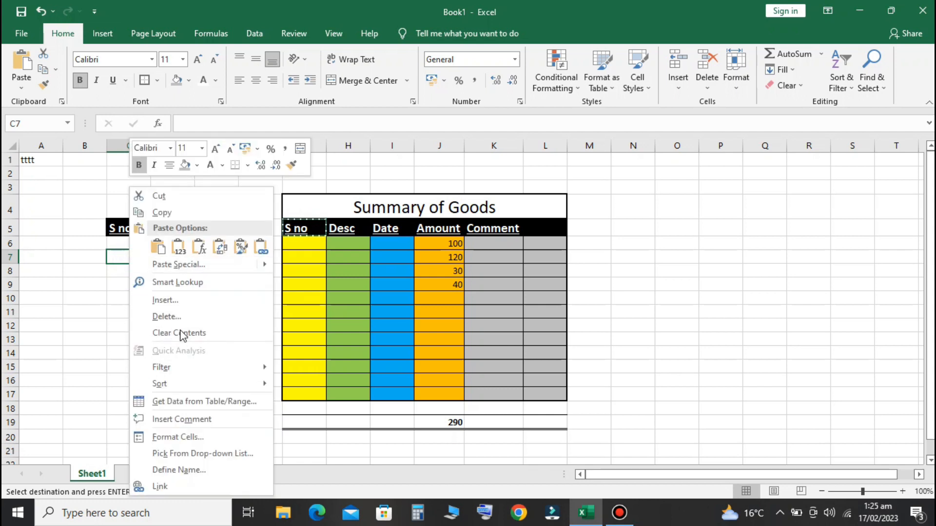
pyautogui.click(159, 249)
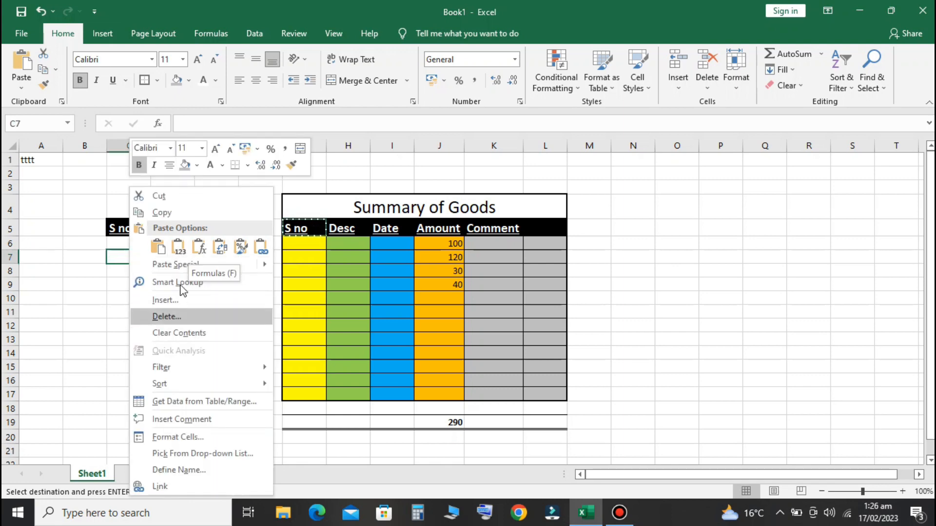
pyautogui.click(201, 249)
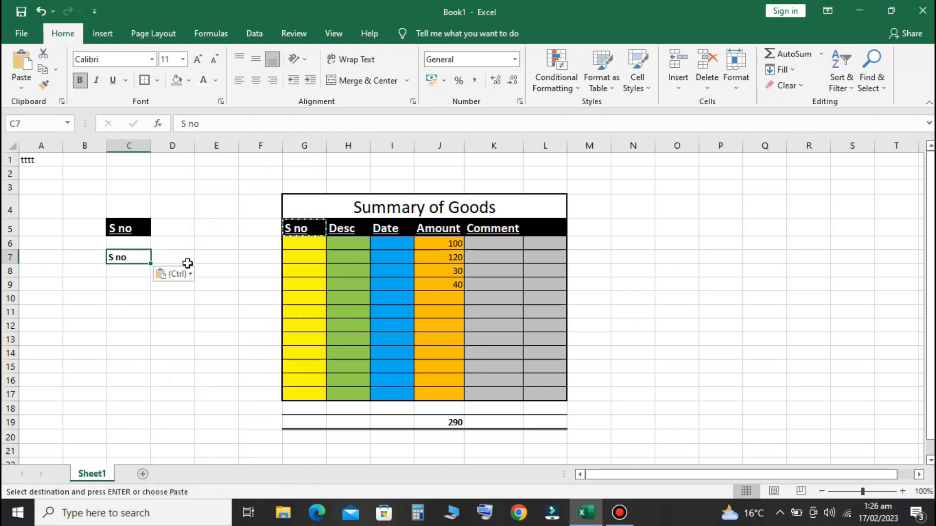
# Copy headers G5:I5 and paste them transposed down C9:C11
pyautogui.rightClick(145, 259)
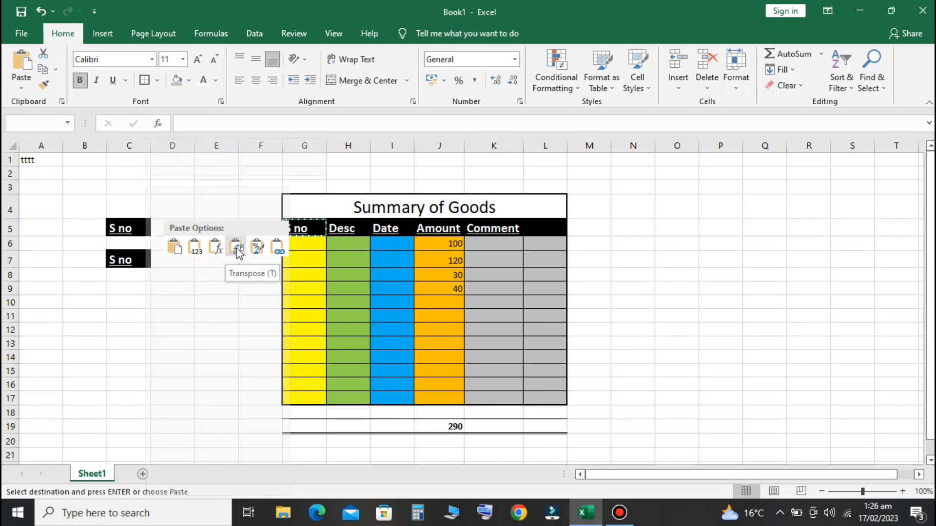
pyautogui.click(106, 298)
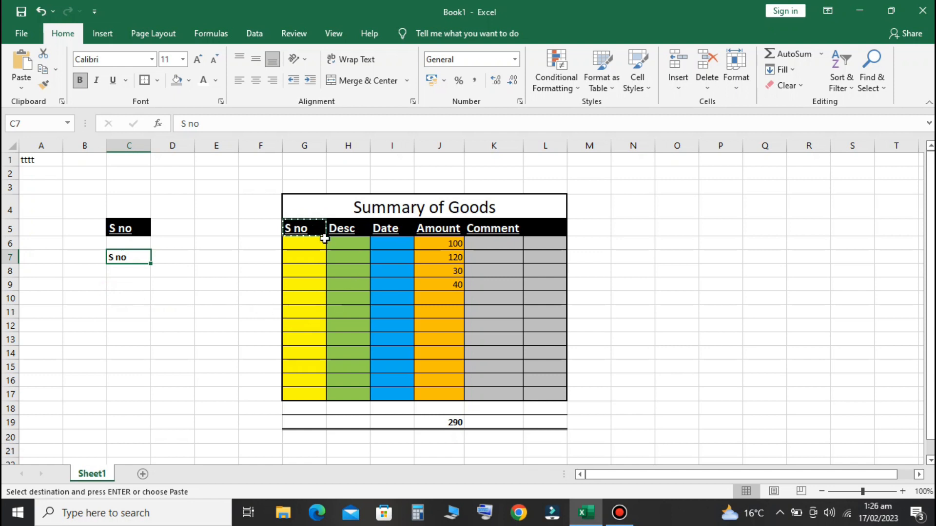
pyautogui.moveTo(304, 229); pyautogui.dragTo(419, 229)
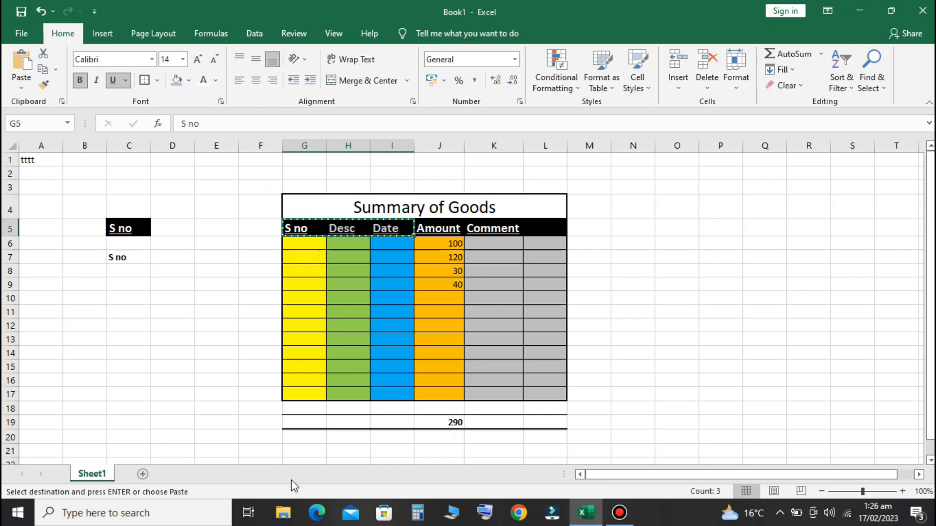
pyautogui.hotkey('ctrl', 'q')
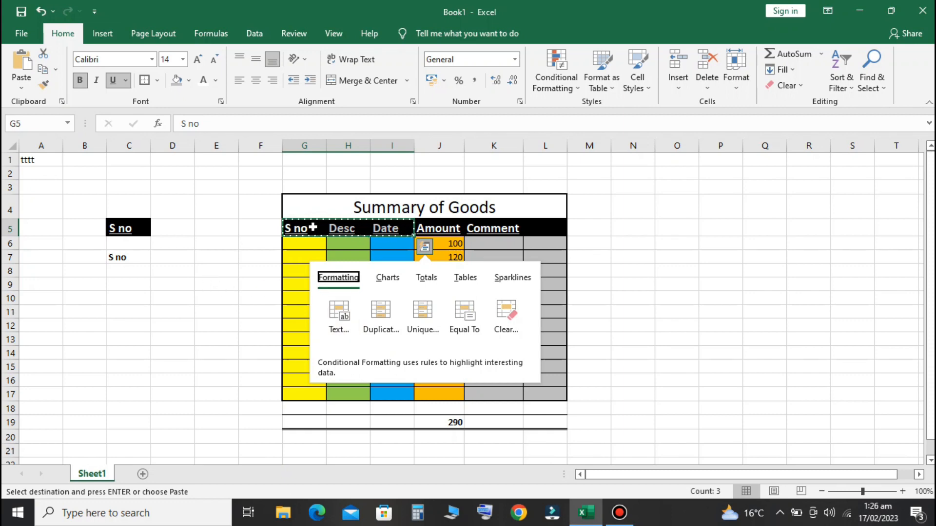
pyautogui.click(218, 282)
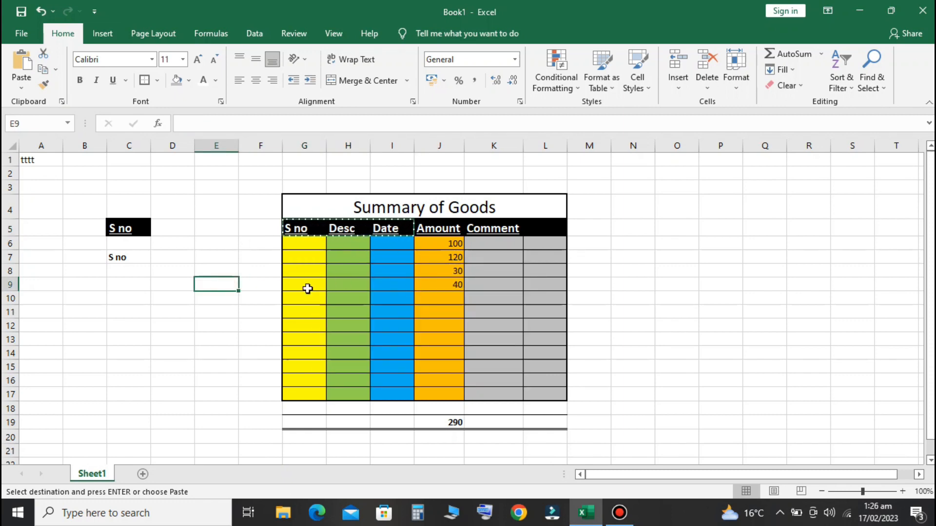
pyautogui.rightClick(125, 289)
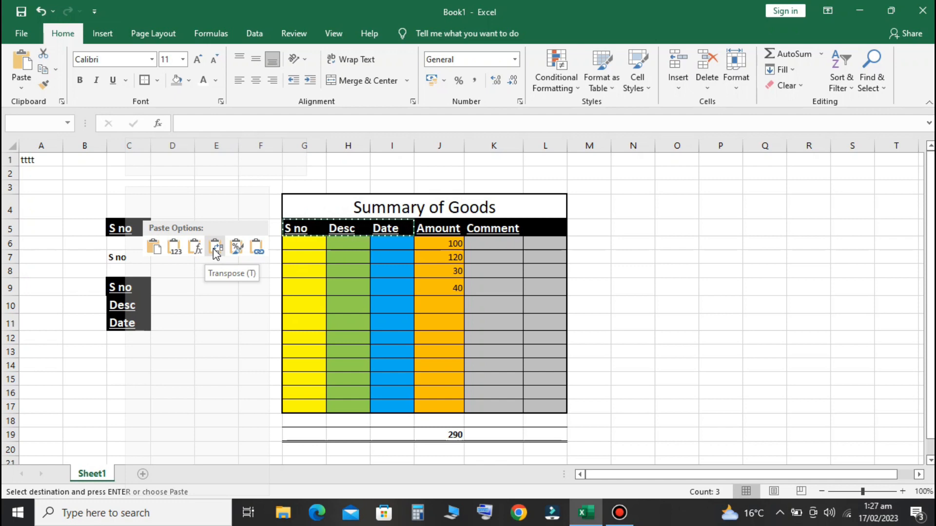
pyautogui.click(216, 249)
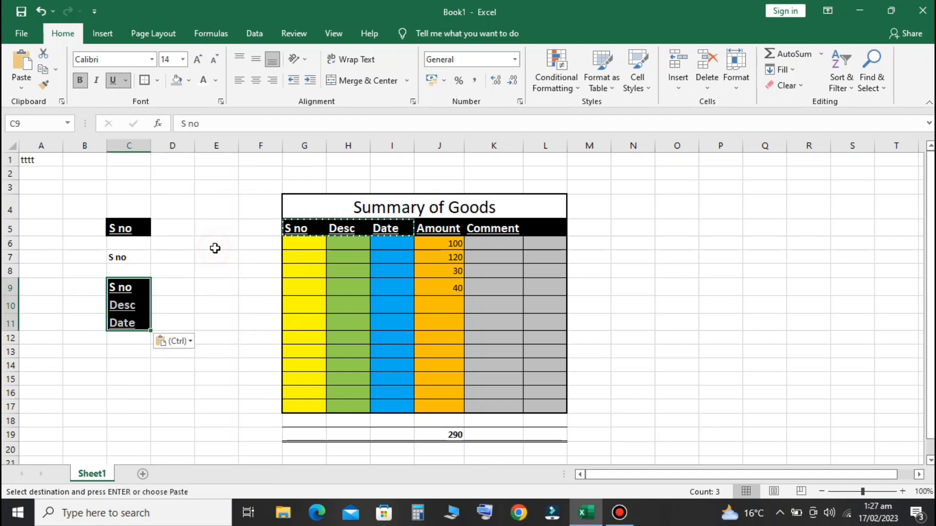
pyautogui.click(192, 294)
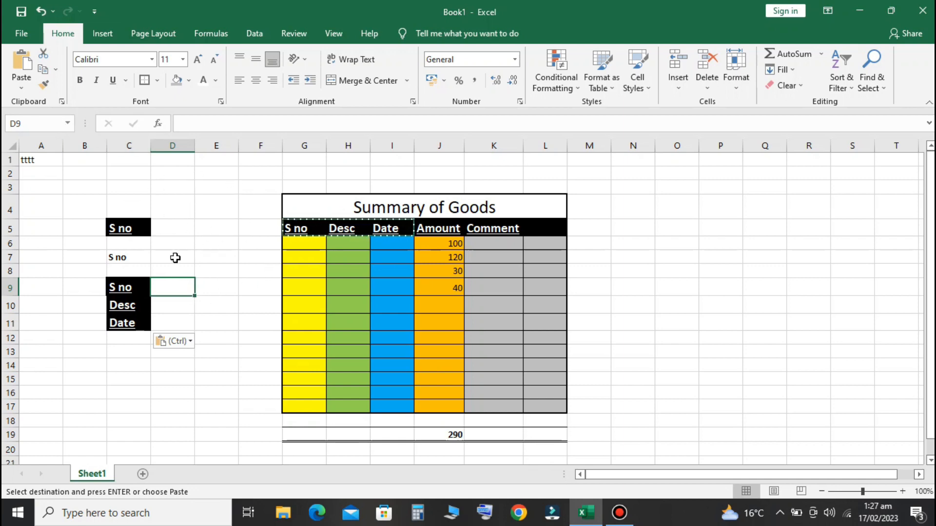
# Type the label 'Control+C' into cell D4
pyautogui.click(171, 213)
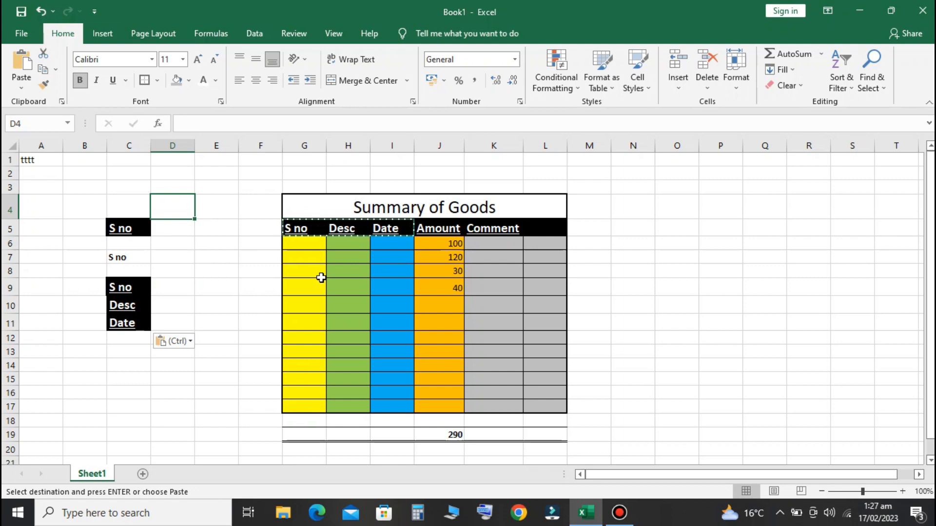
pyautogui.write('control+')
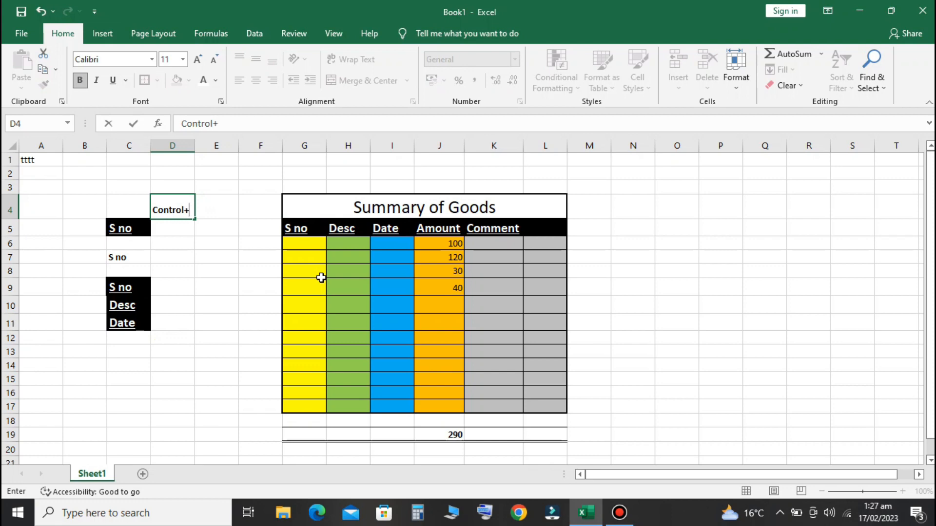
pyautogui.write('C')
pyautogui.press('Return')
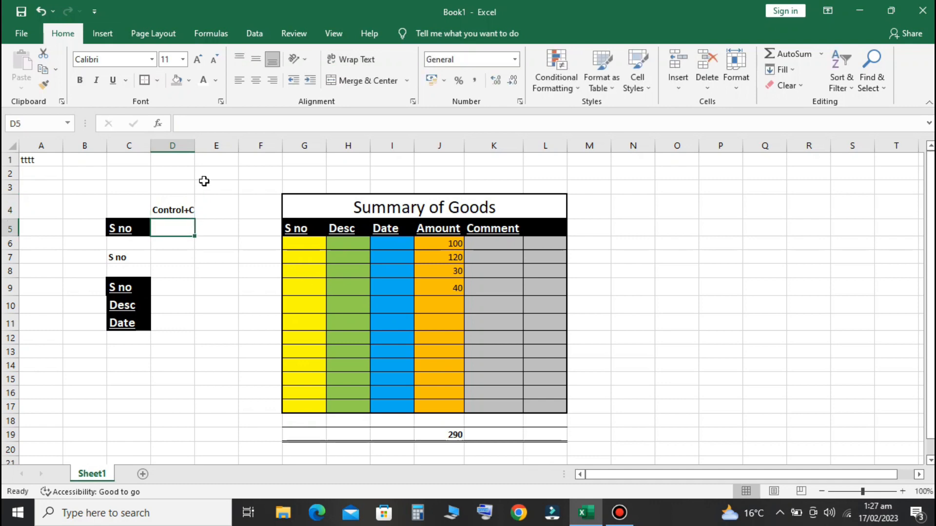
# Cut the 'Control+C' text from D4 and paste it into D10
pyautogui.moveTo(193, 149); pyautogui.dragTo(194, 149)
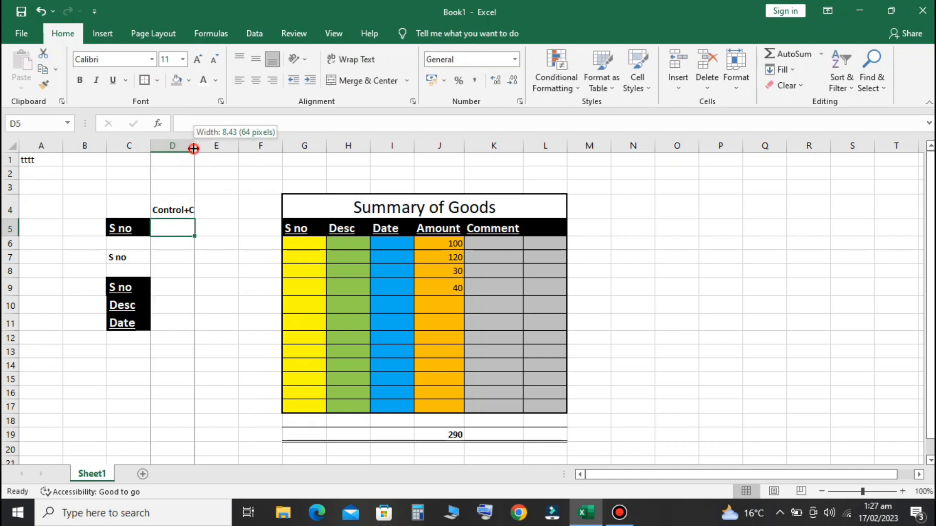
pyautogui.click(182, 201)
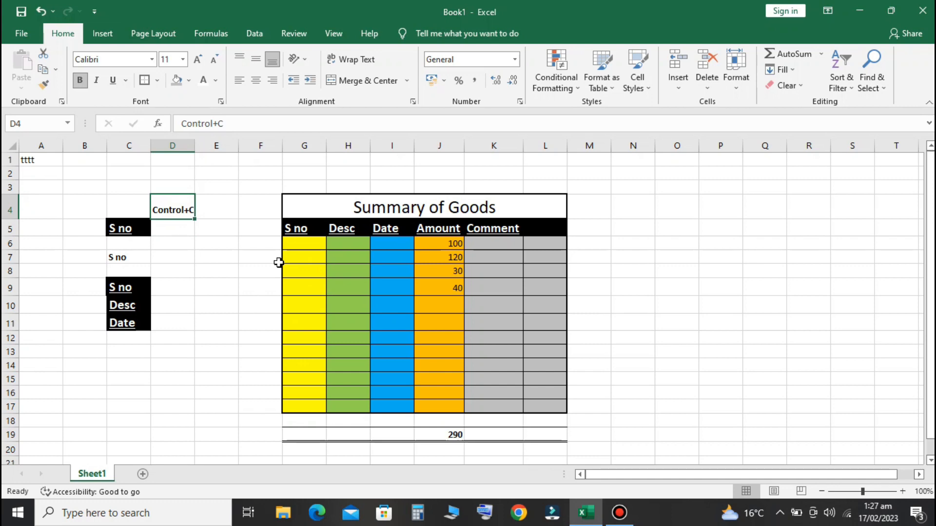
pyautogui.hotkey('ctrl', 'c')
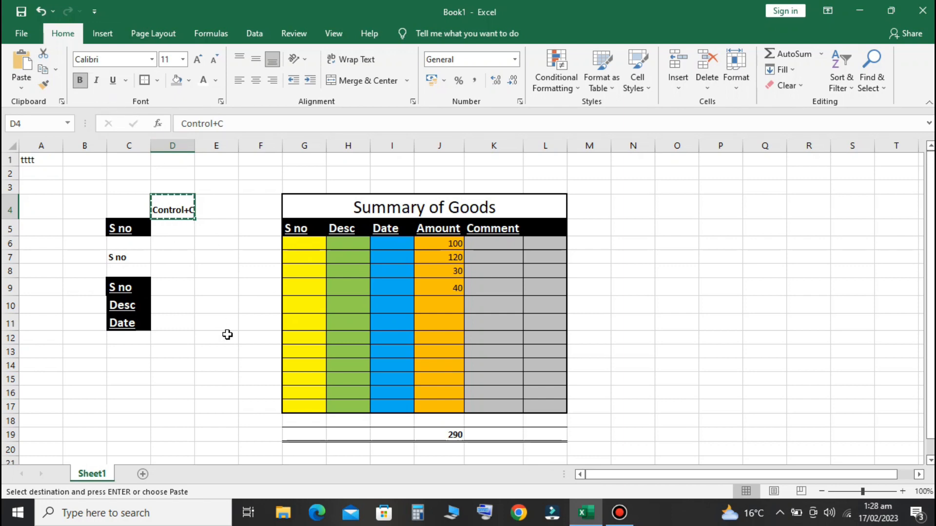
pyautogui.click(201, 288)
pyautogui.click(172, 199)
pyautogui.click(174, 312)
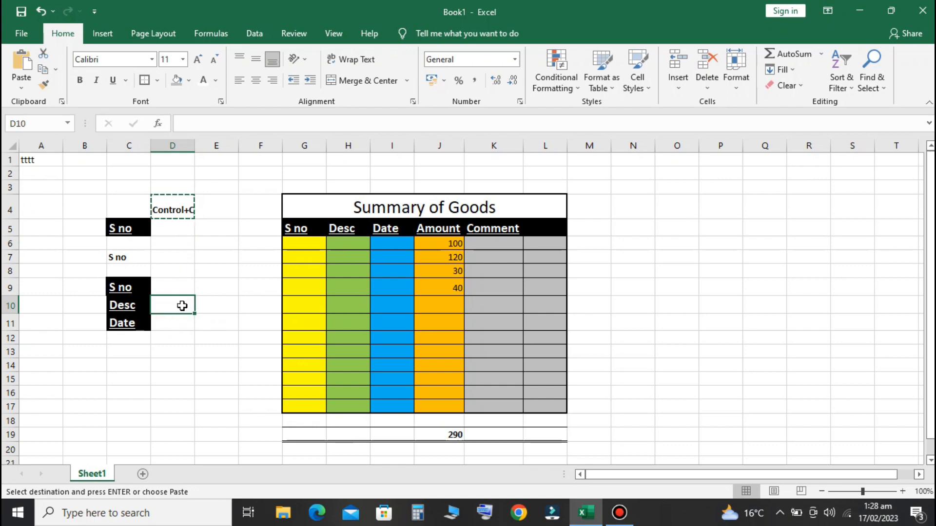
pyautogui.rightClick(181, 308)
pyautogui.click(211, 247)
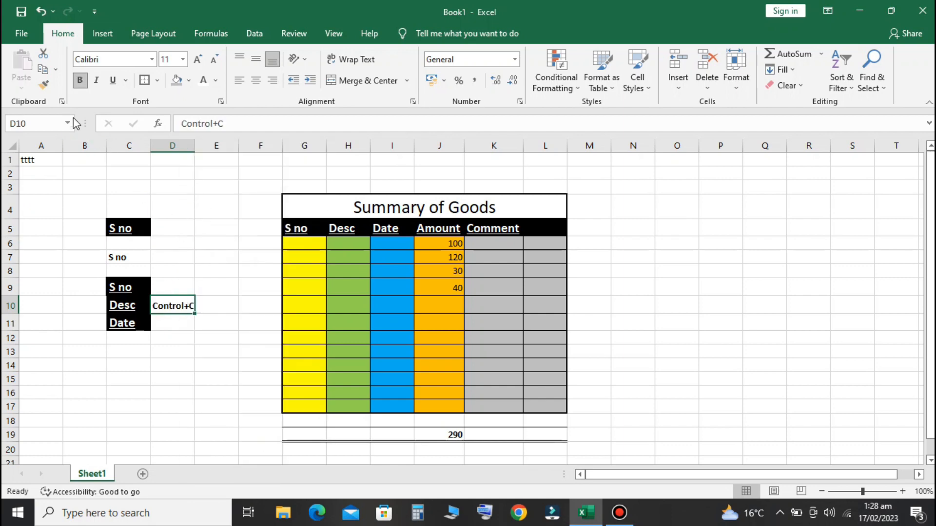
# Cut 'Control+C' from D10 and paste it back into D4
pyautogui.click(44, 56)
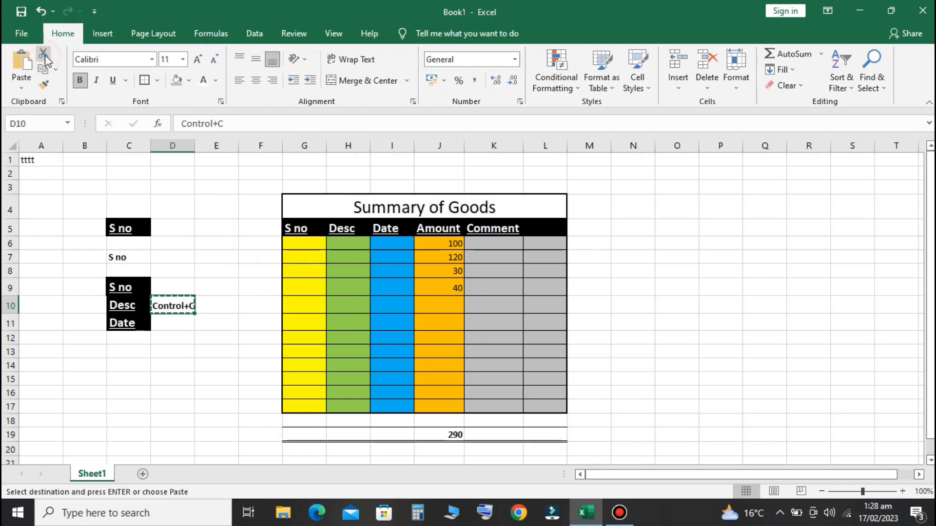
pyautogui.click(179, 216)
pyautogui.rightClick(179, 189)
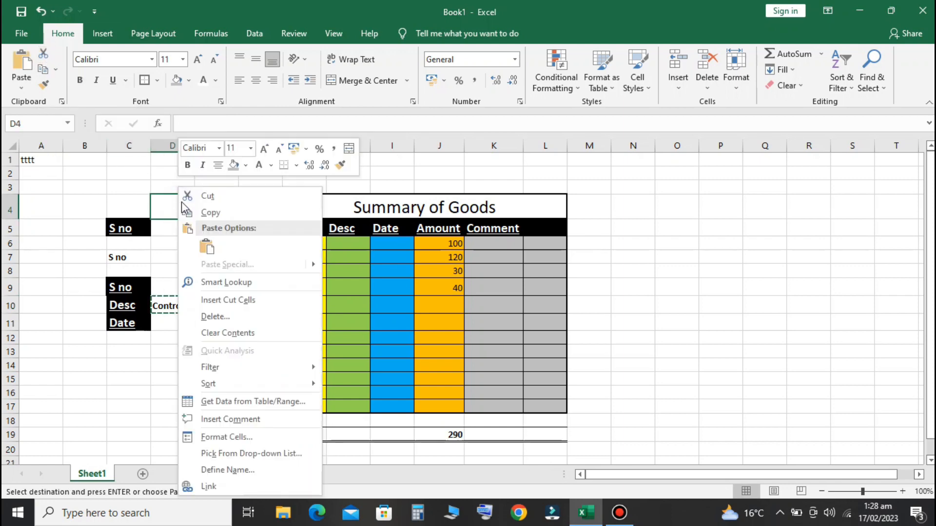
pyautogui.click(207, 247)
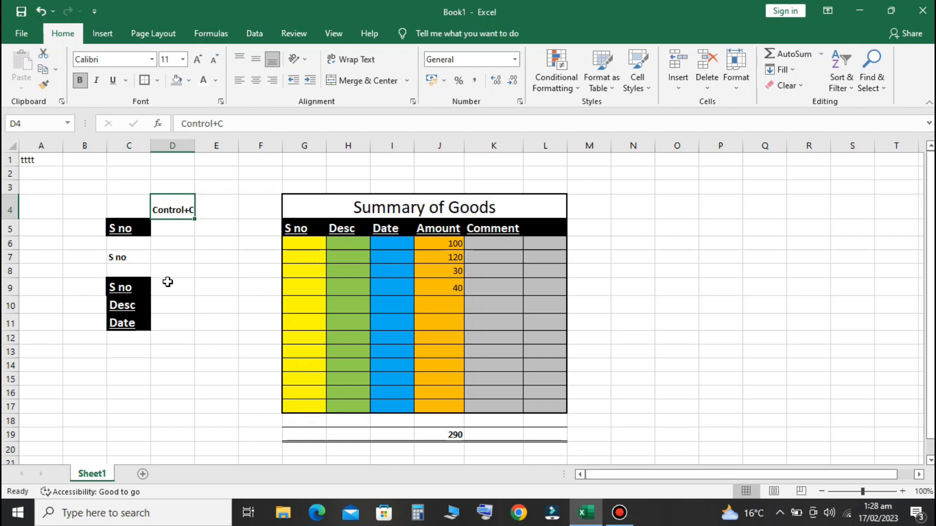
pyautogui.click(229, 269)
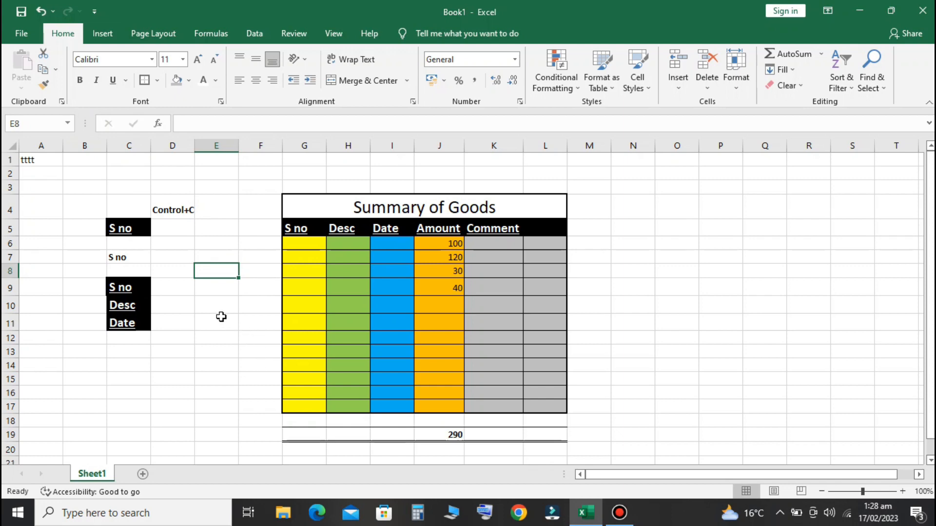
pyautogui.click(311, 238)
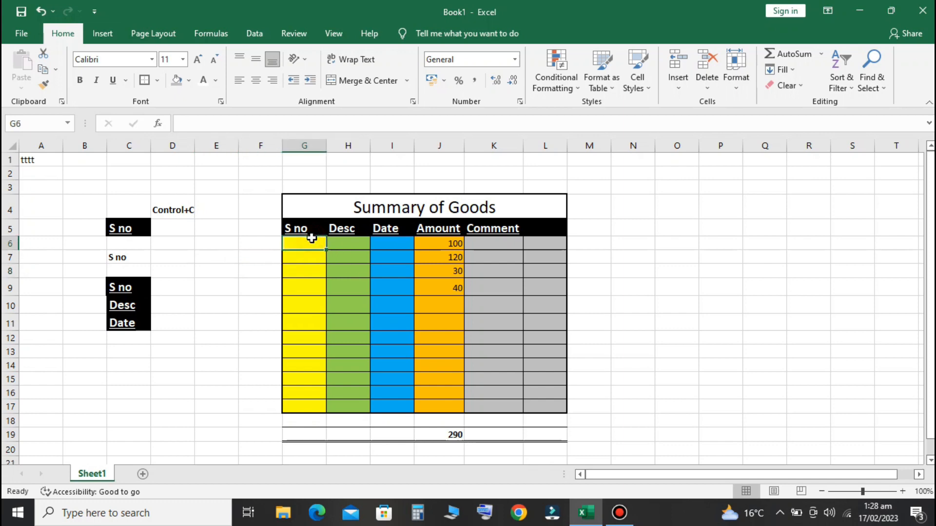
pyautogui.moveTo(359, 253); pyautogui.dragTo(373, 362)
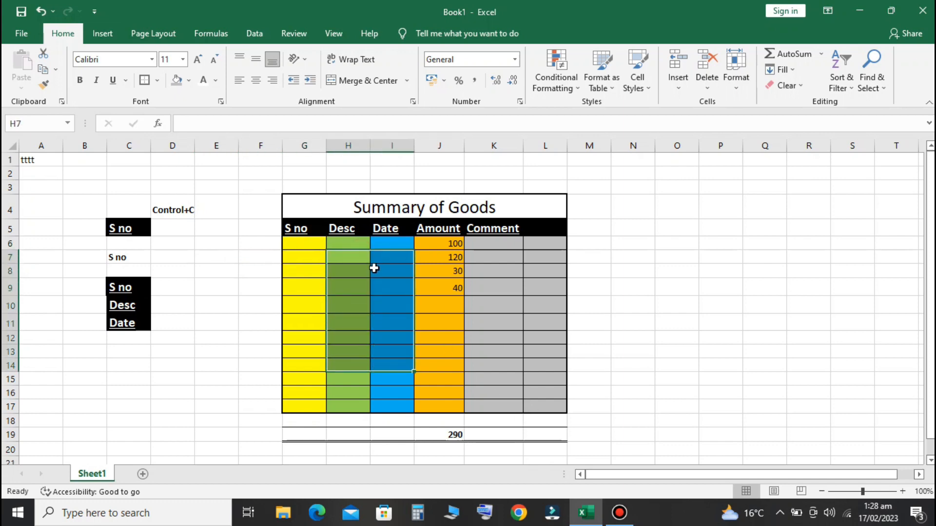
pyautogui.moveTo(376, 269); pyautogui.dragTo(412, 377)
pyautogui.moveTo(435, 254); pyautogui.dragTo(466, 348)
pyautogui.click(442, 231)
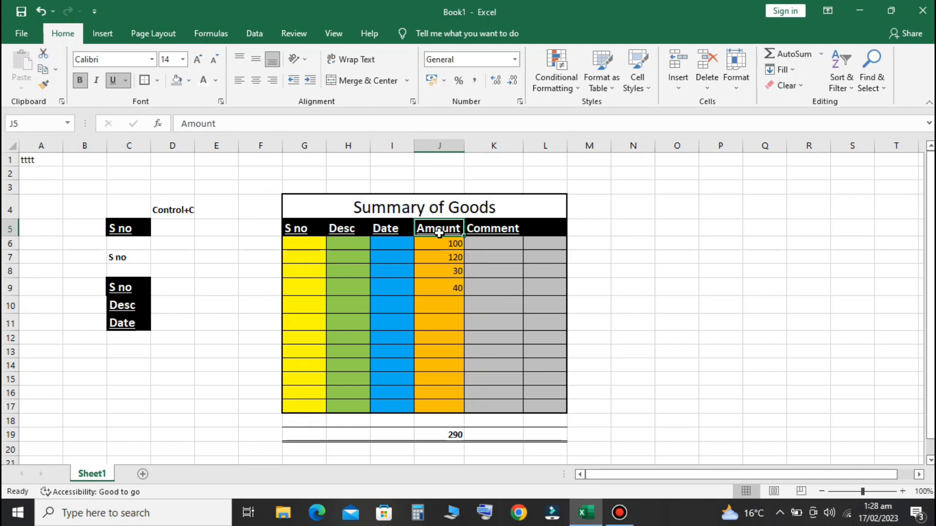
pyautogui.click(141, 259)
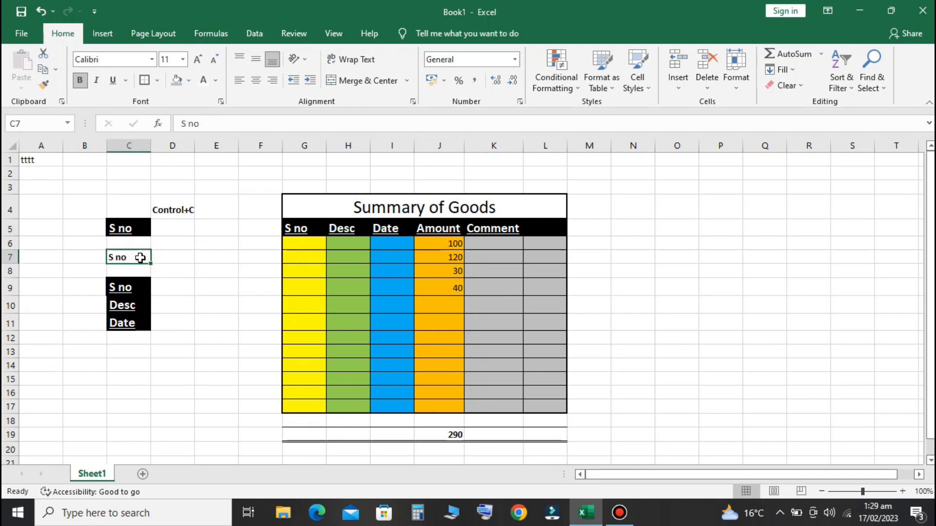
pyautogui.moveTo(98, 252); pyautogui.dragTo(167, 255)
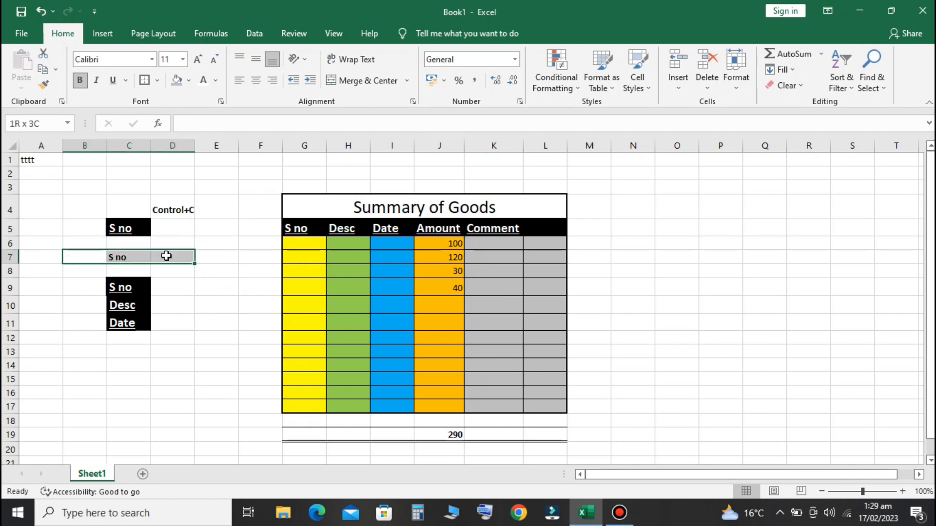
pyautogui.click(113, 258)
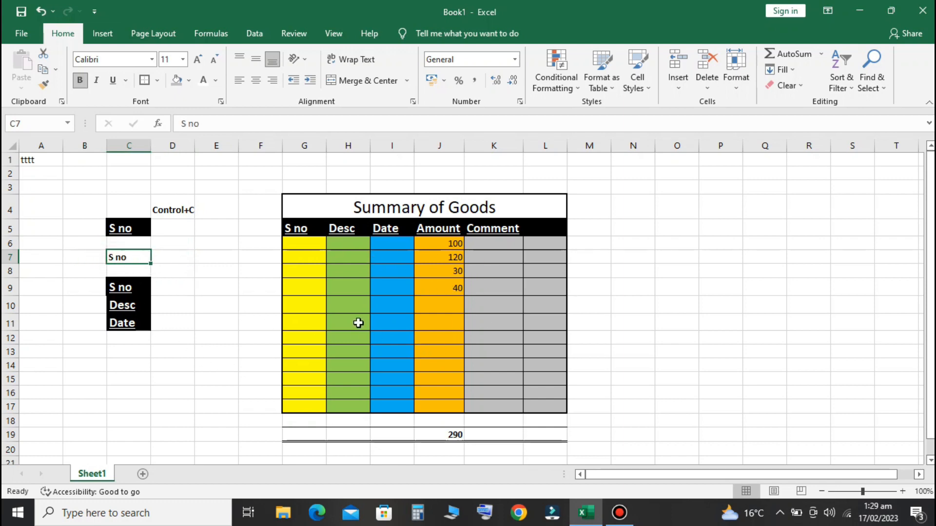
pyautogui.click(309, 271)
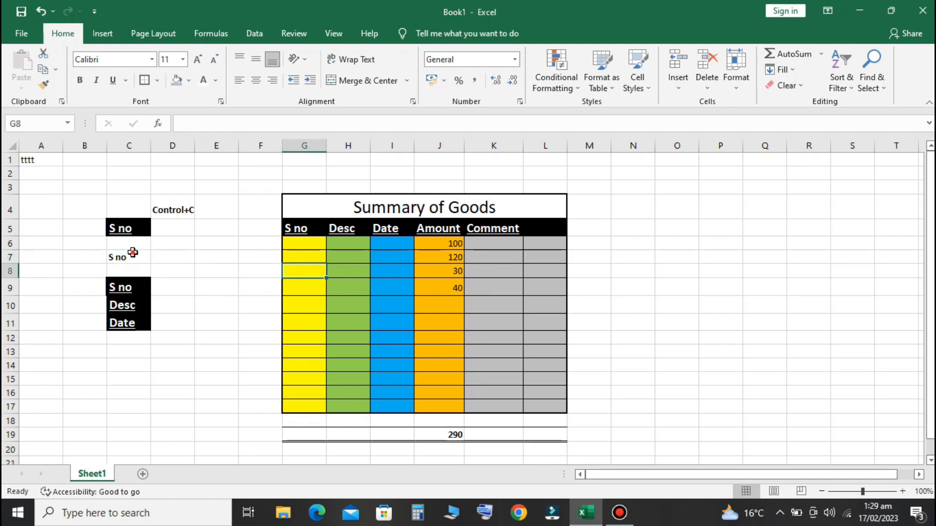
pyautogui.click(131, 254)
pyautogui.click(190, 81)
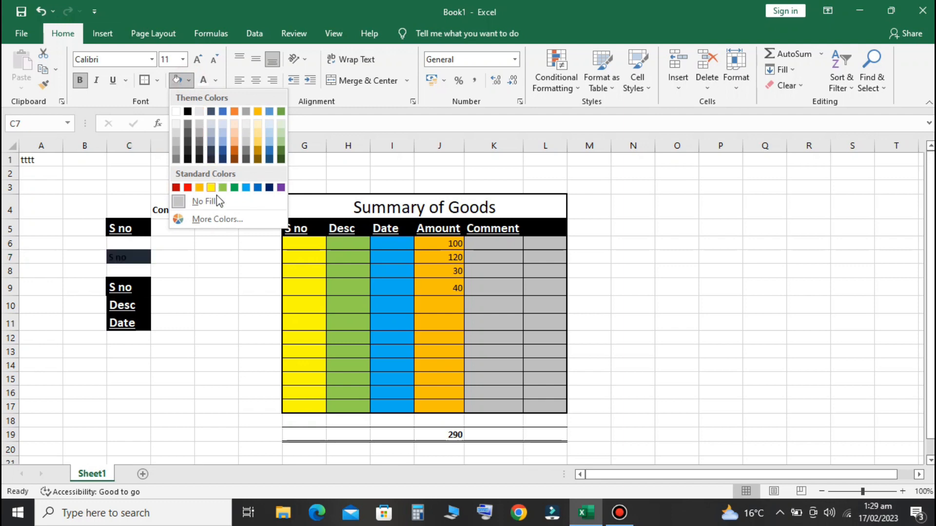
pyautogui.click(246, 309)
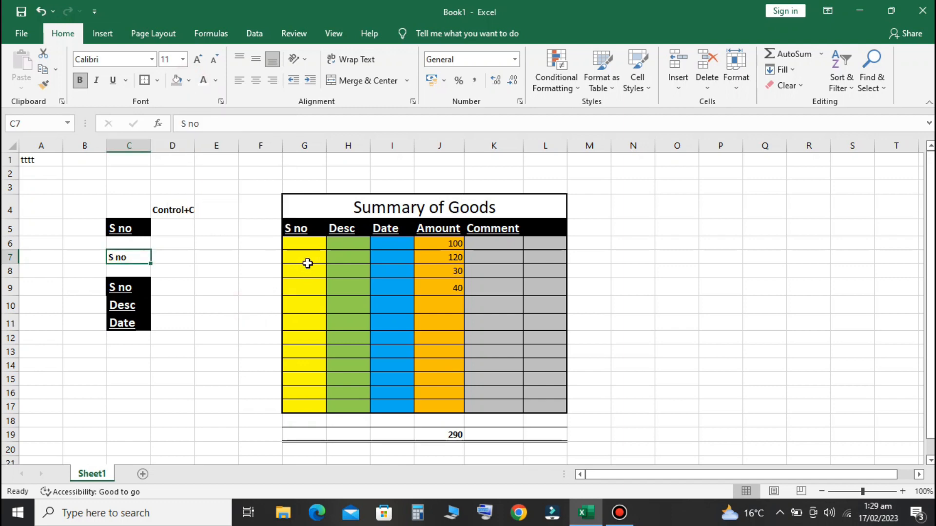
pyautogui.click(311, 261)
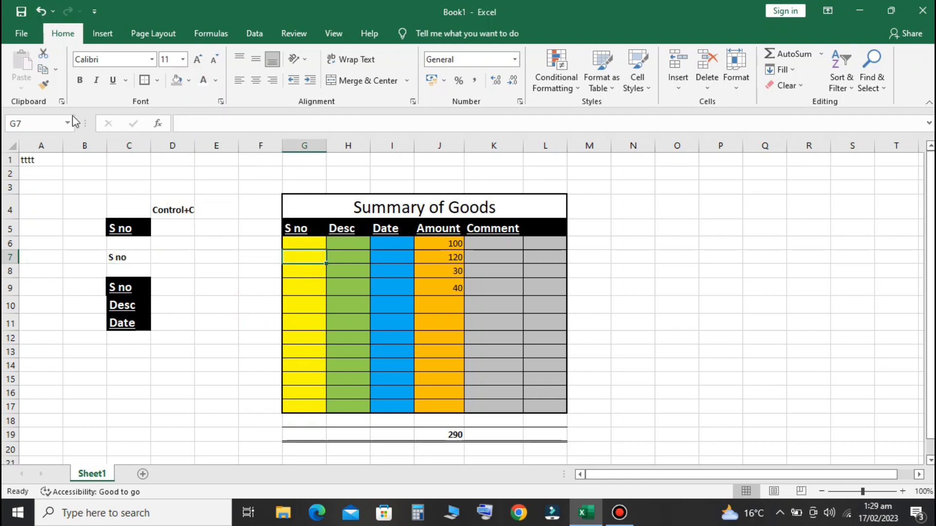
# Paint G7's yellow fill onto C7 and make the Desc header in H5 italic
pyautogui.click(42, 88)
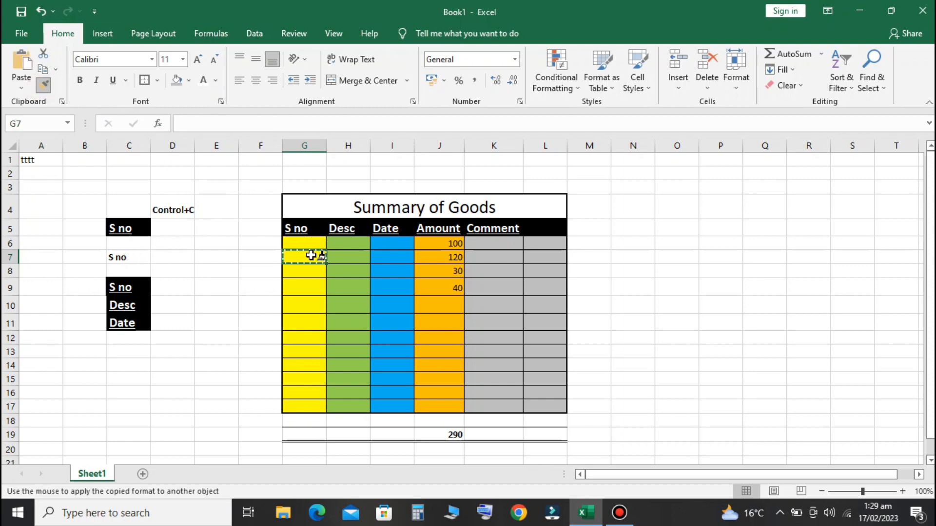
pyautogui.click(129, 260)
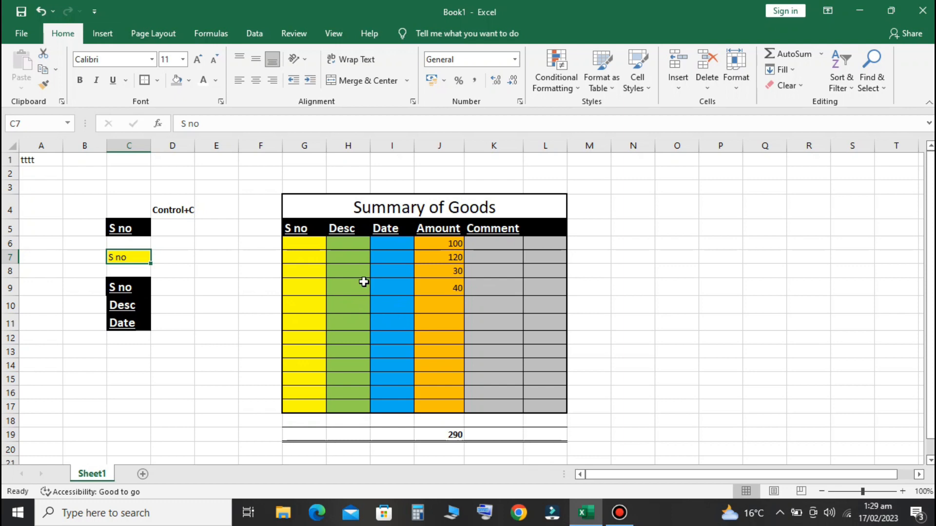
pyautogui.click(347, 230)
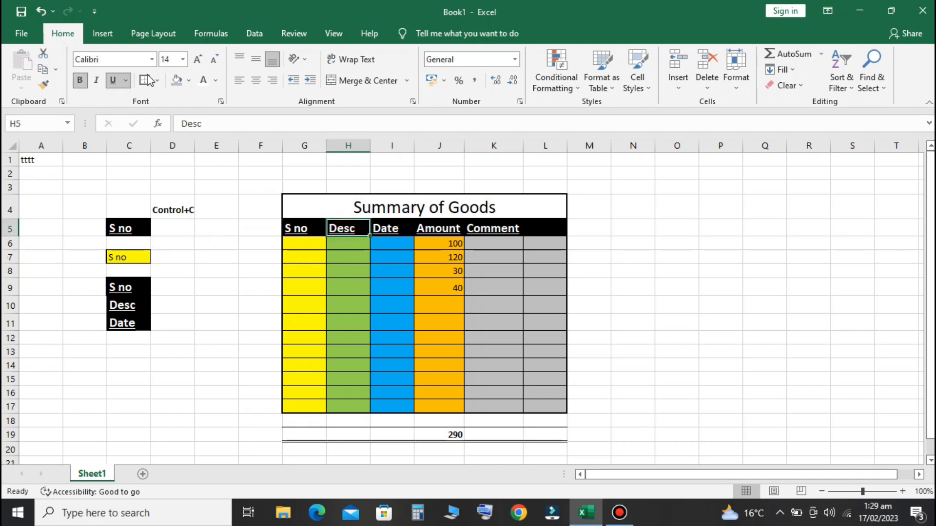
pyautogui.click(99, 78)
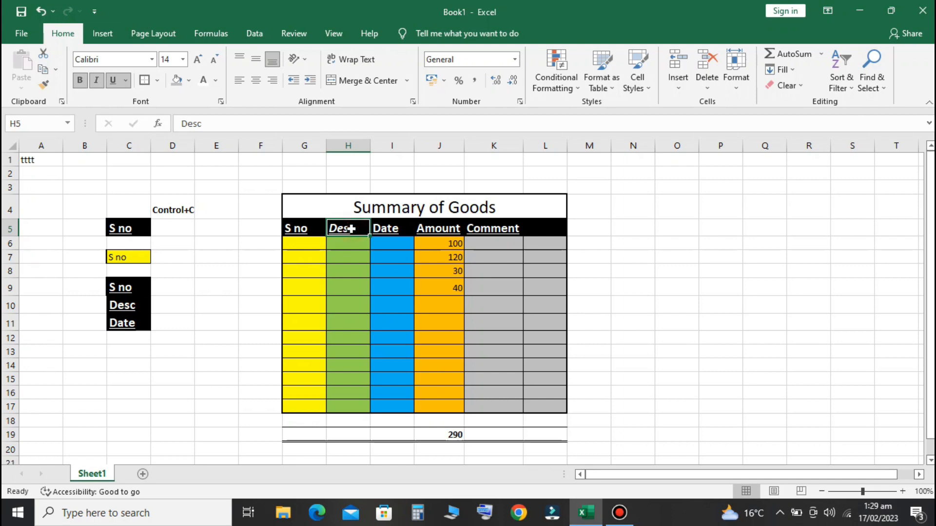
# Paint the Desc header style onto 'Control+C' in D4 and autofit column D
pyautogui.click(46, 88)
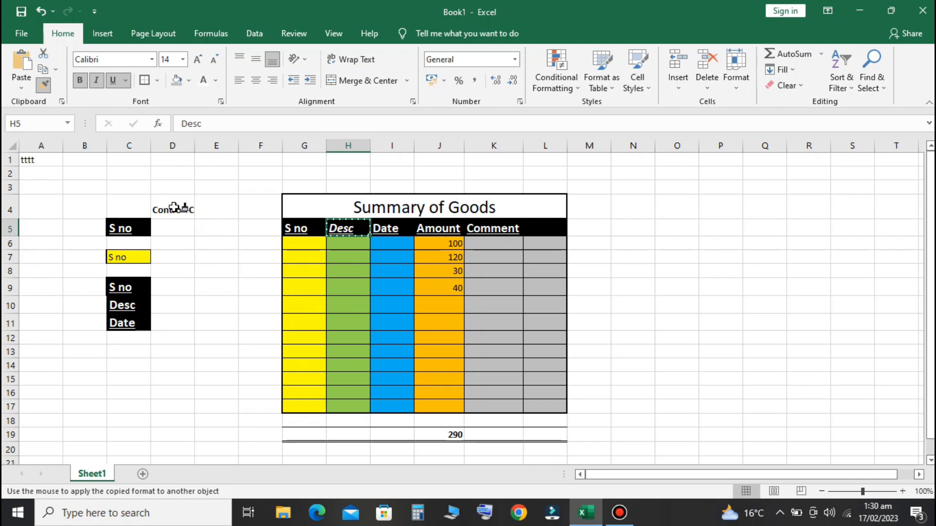
pyautogui.click(173, 208)
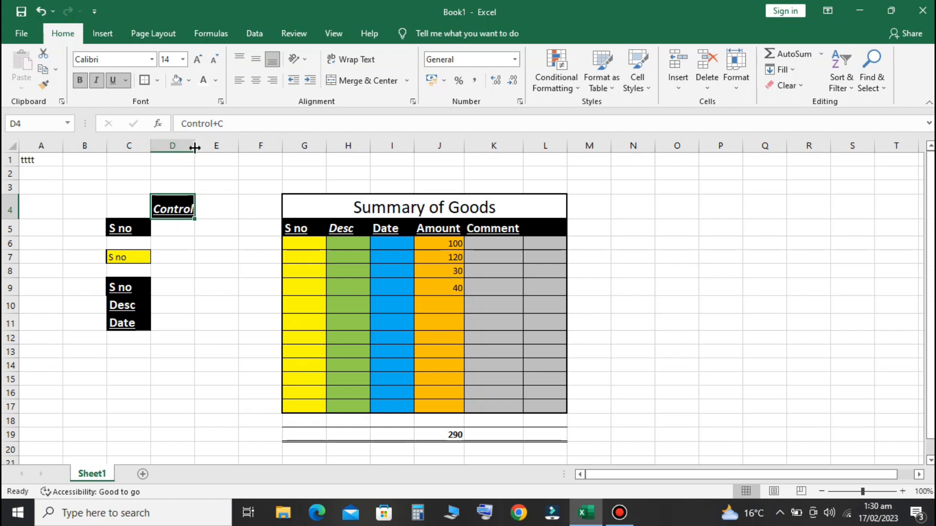
pyautogui.doubleClick(195, 147)
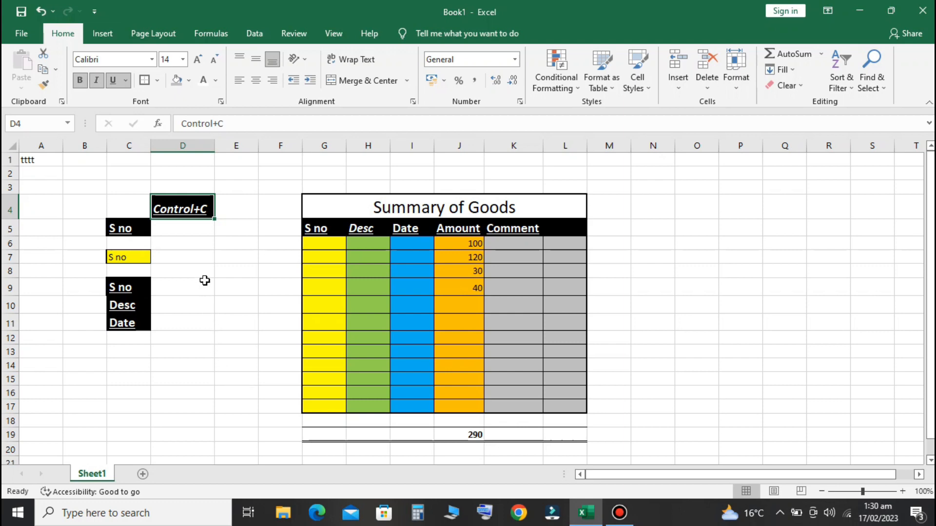
# Copy the merged 'Summary of Goods' title from G4 into G2, then select B2:S19
pyautogui.click(471, 201)
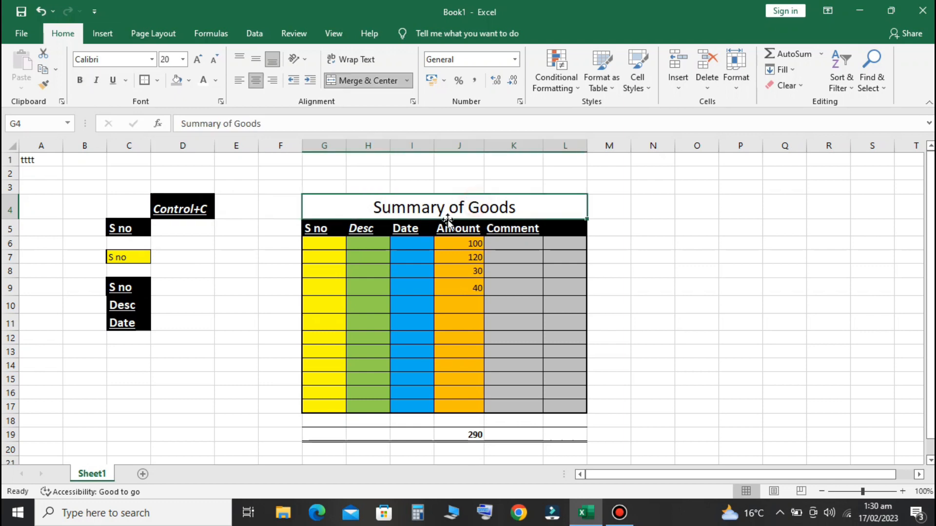
pyautogui.click(43, 69)
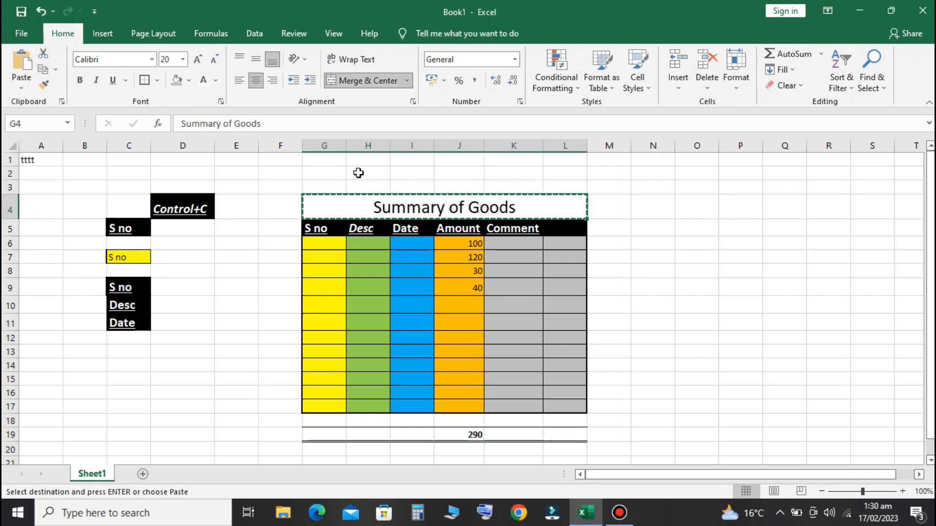
pyautogui.click(345, 173)
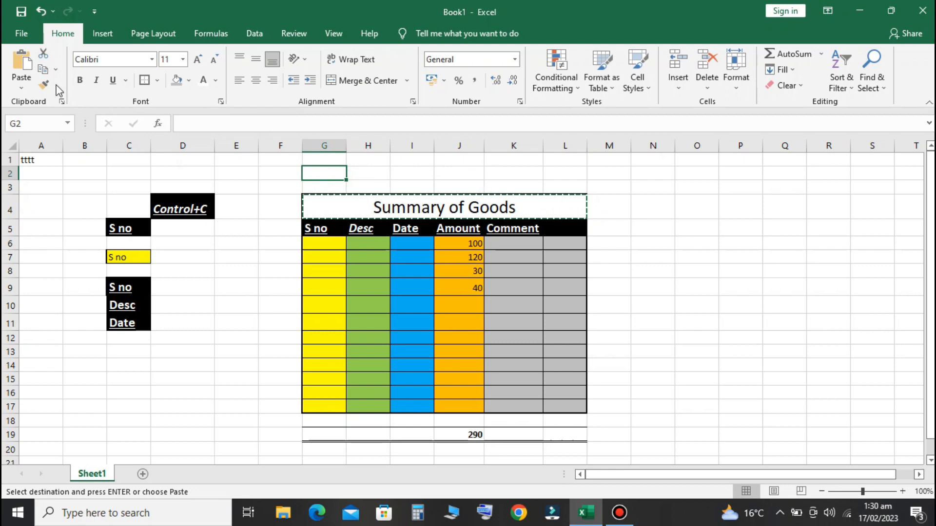
pyautogui.click(22, 72)
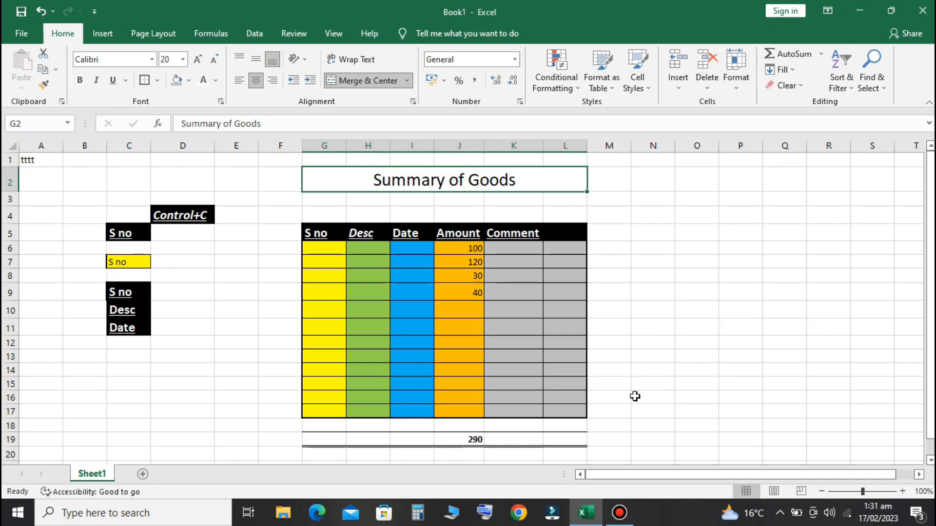
pyautogui.click(102, 171)
pyautogui.moveTo(102, 171); pyautogui.dragTo(890, 438)
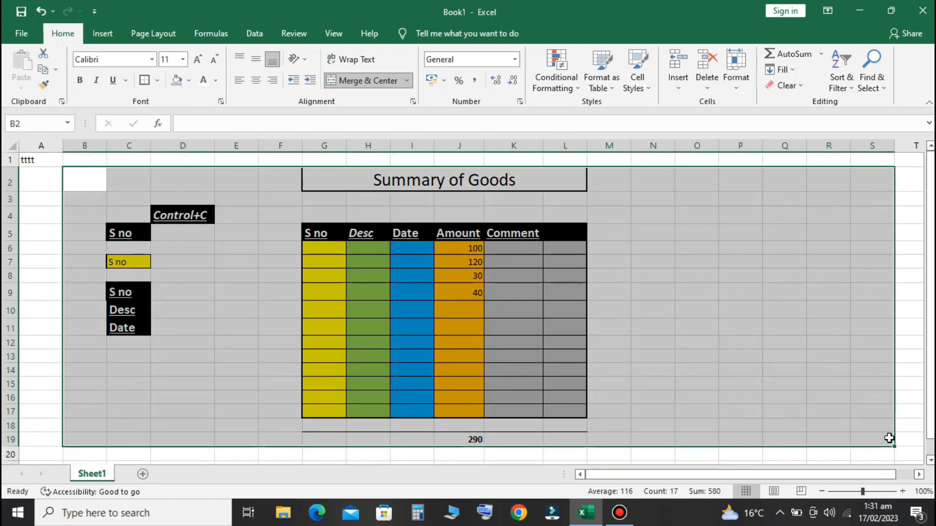